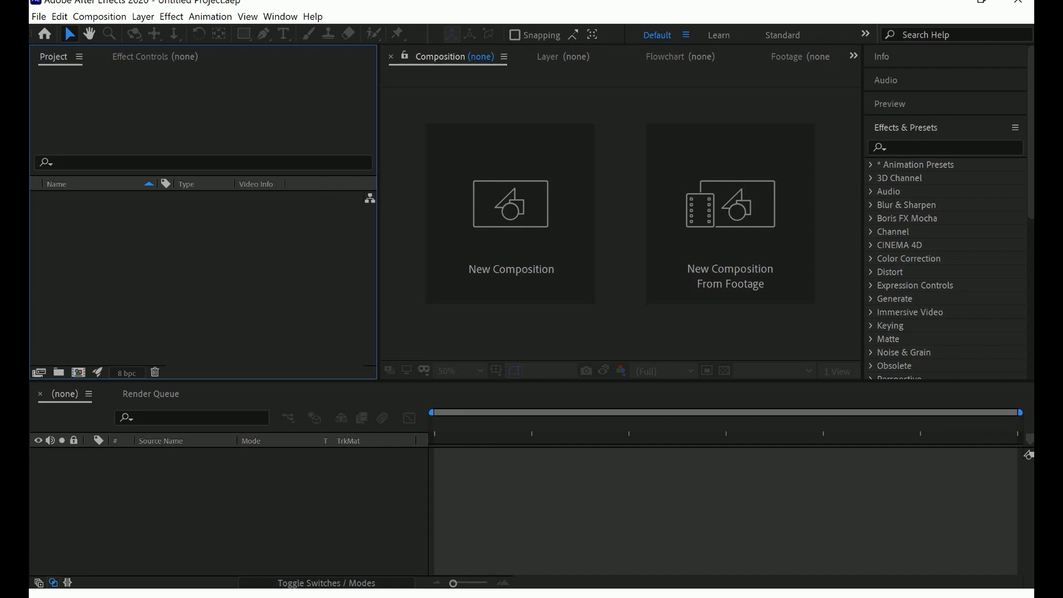
- Create Comp 1 as a vertical 1080×1920 composition at 60 fps, 10 seconds long
click(511, 214)
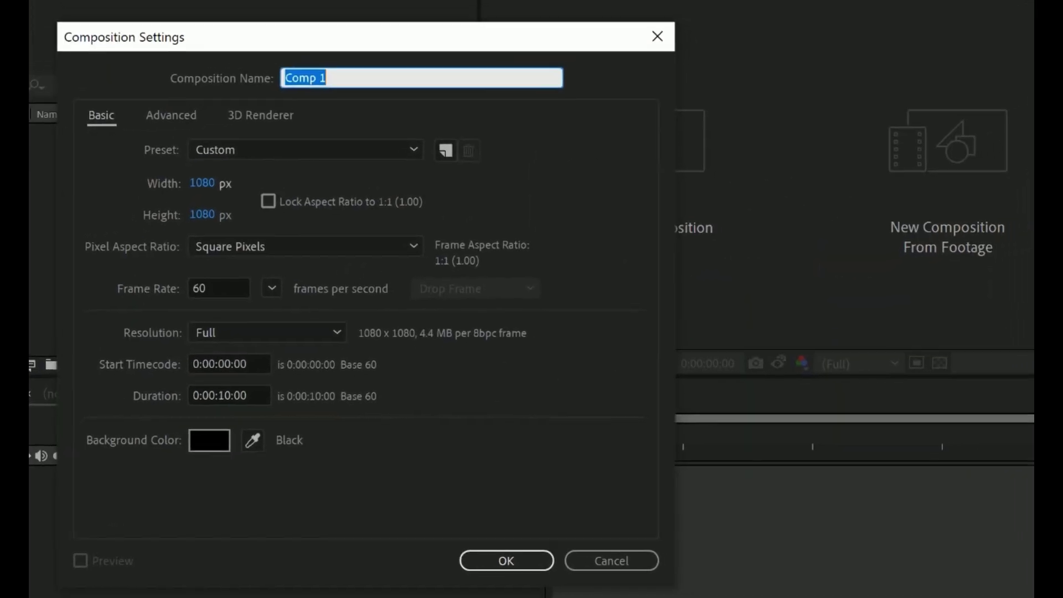
click(202, 215)
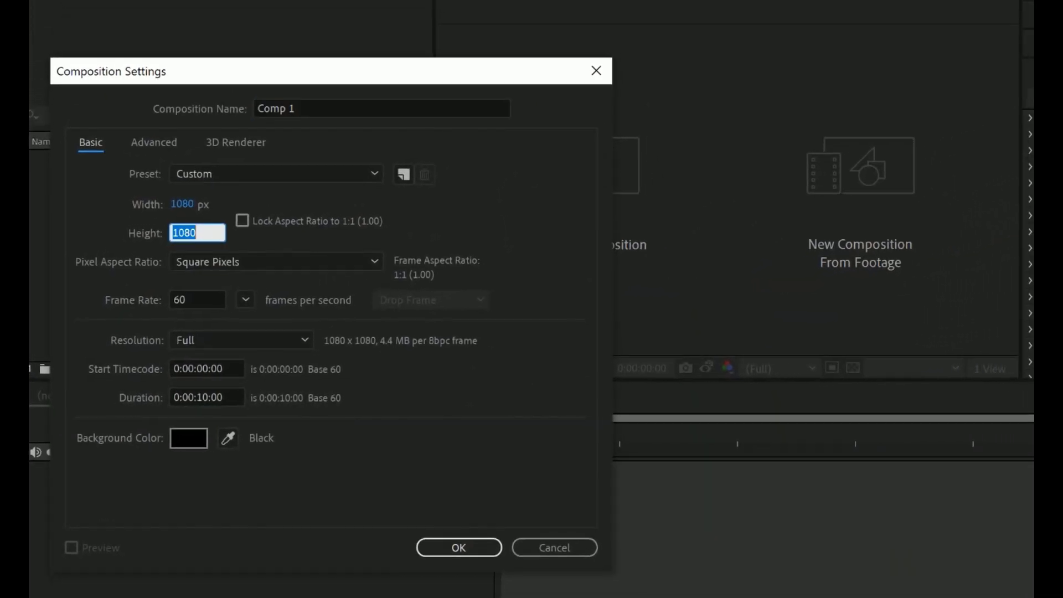
text(192)
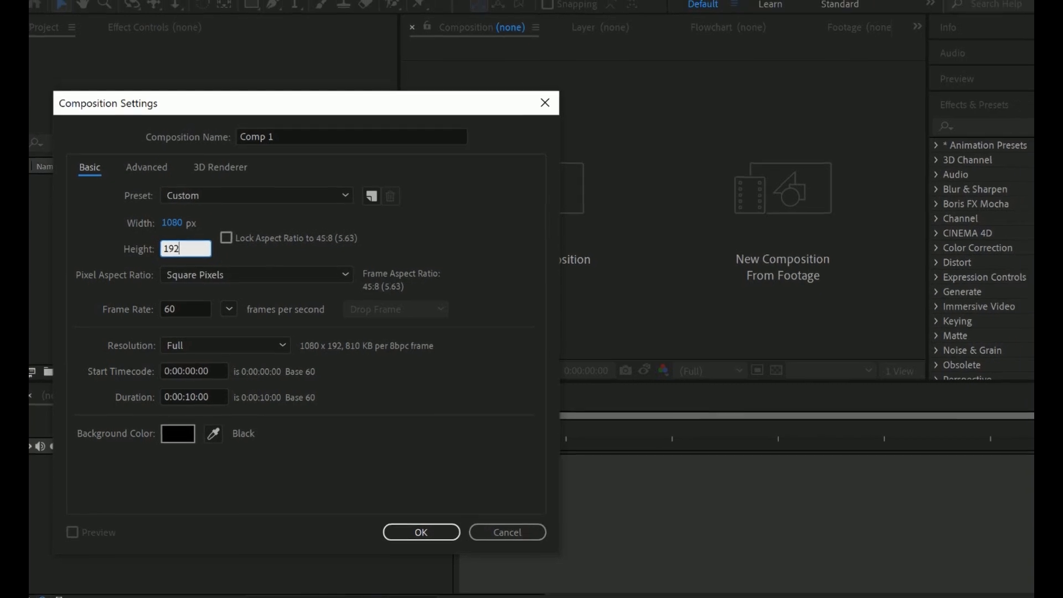
text(0)
key(Return)
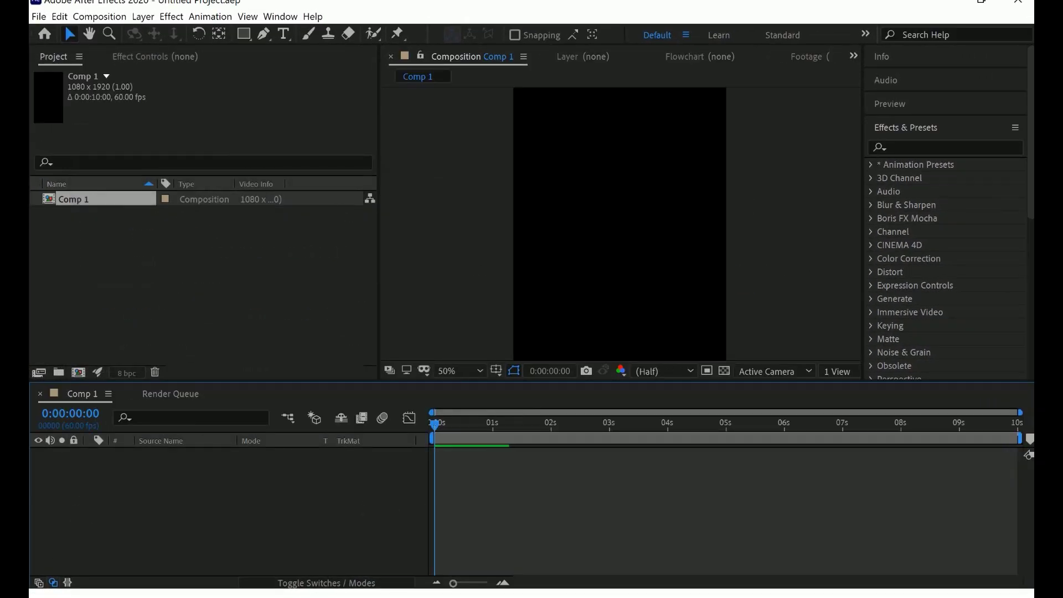
- Import insta.png from the Pictures > Logotiplar folder into the project
scroll(620, 224, down, 2)
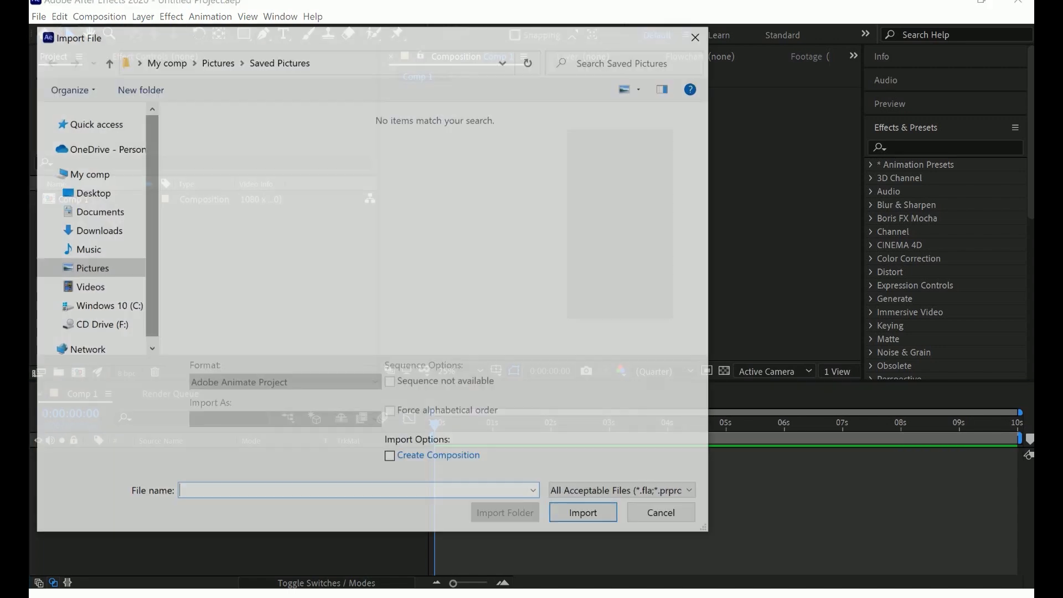
key(ctrl+i)
click(90, 268)
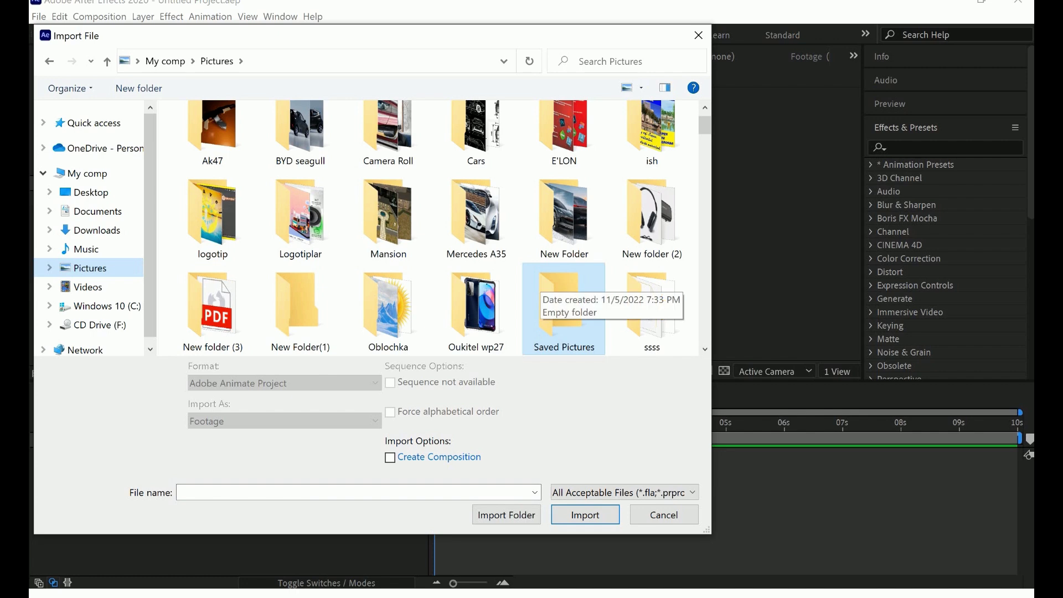
click(300, 218)
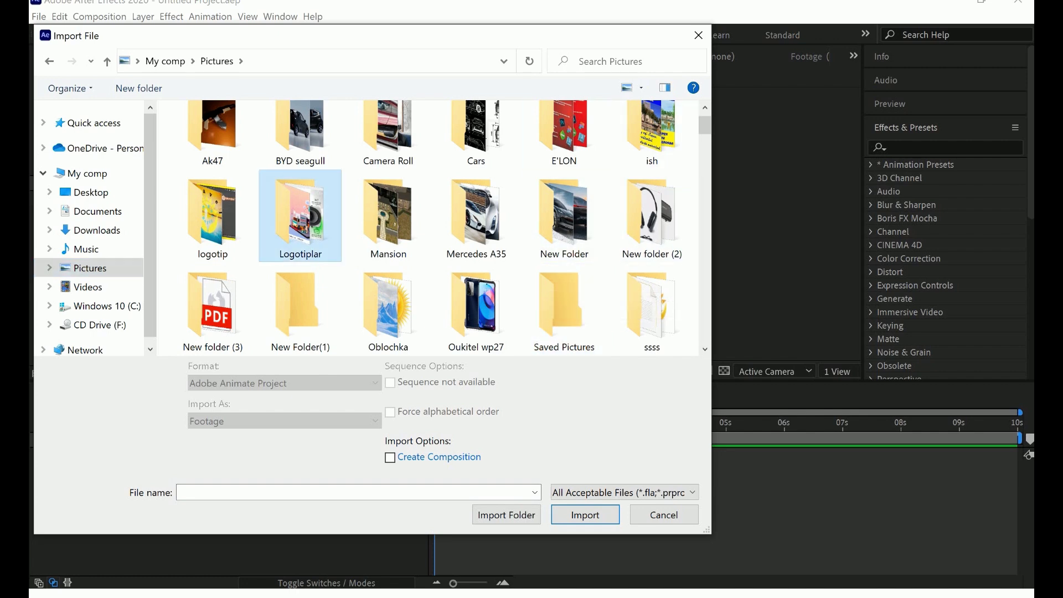
double_click(300, 219)
scroll(564, 221, down, 5)
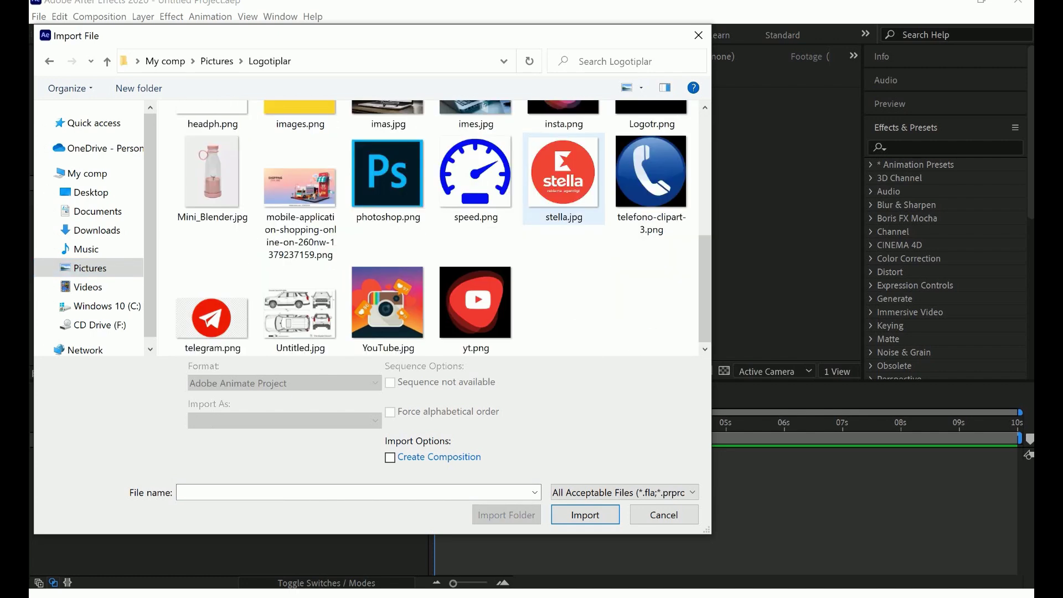
scroll(477, 277, up, 1)
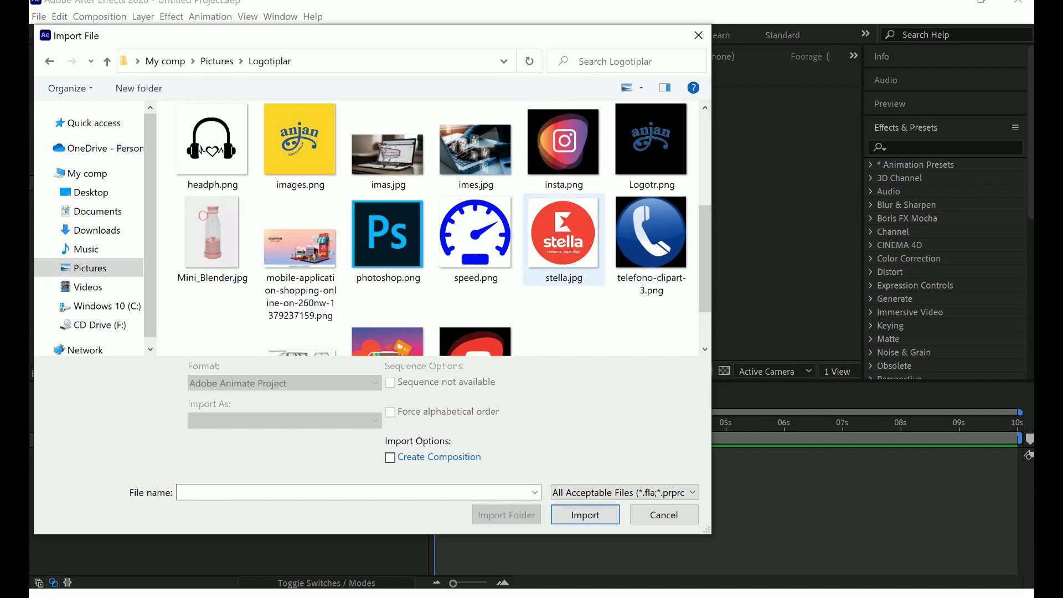
scroll(564, 232, up, 3)
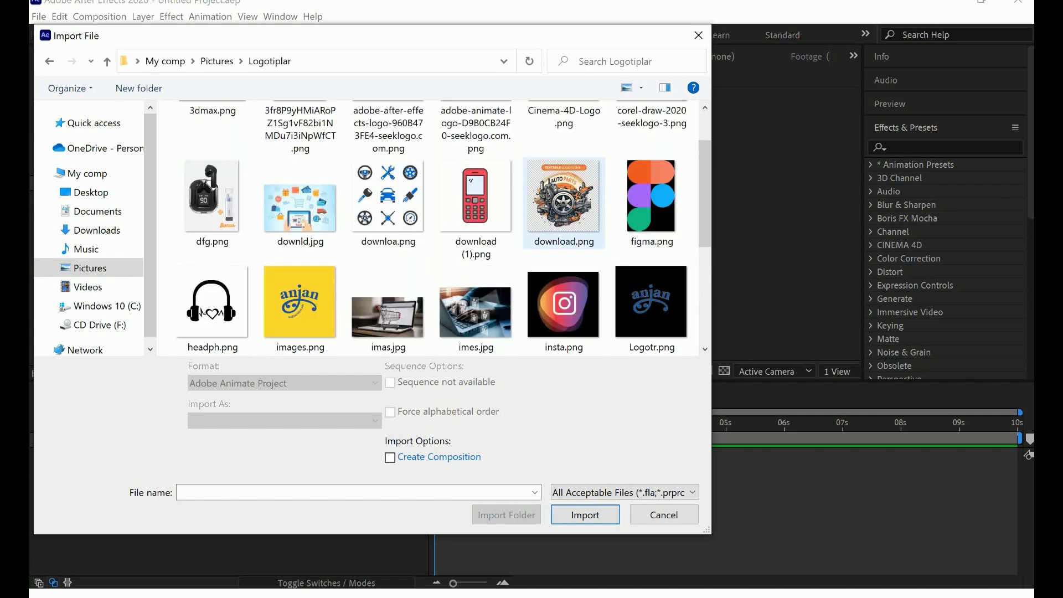
scroll(563, 200, down, 4)
scroll(563, 200, up, 4)
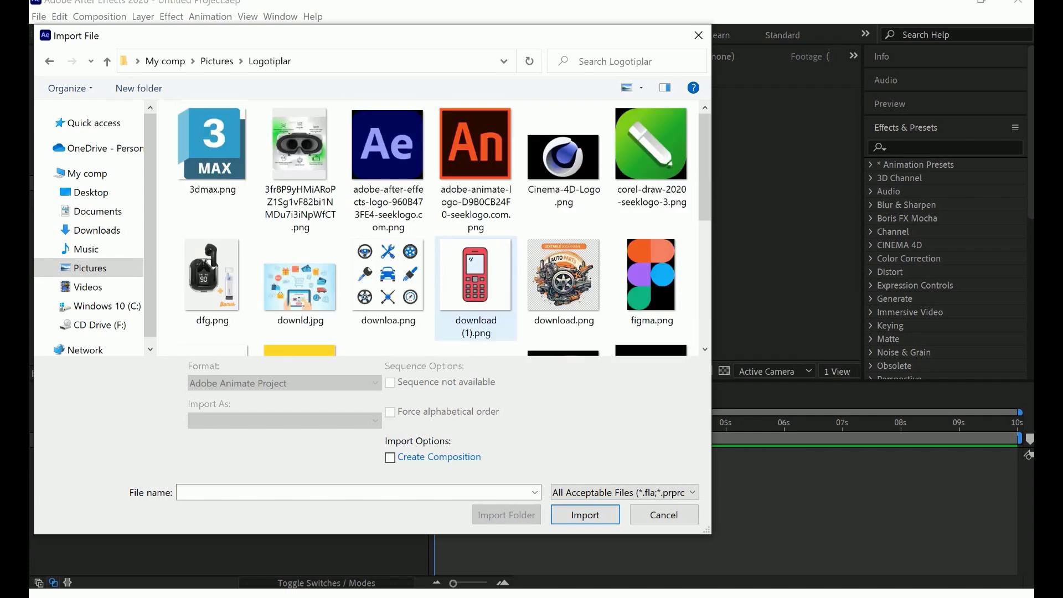
click(217, 61)
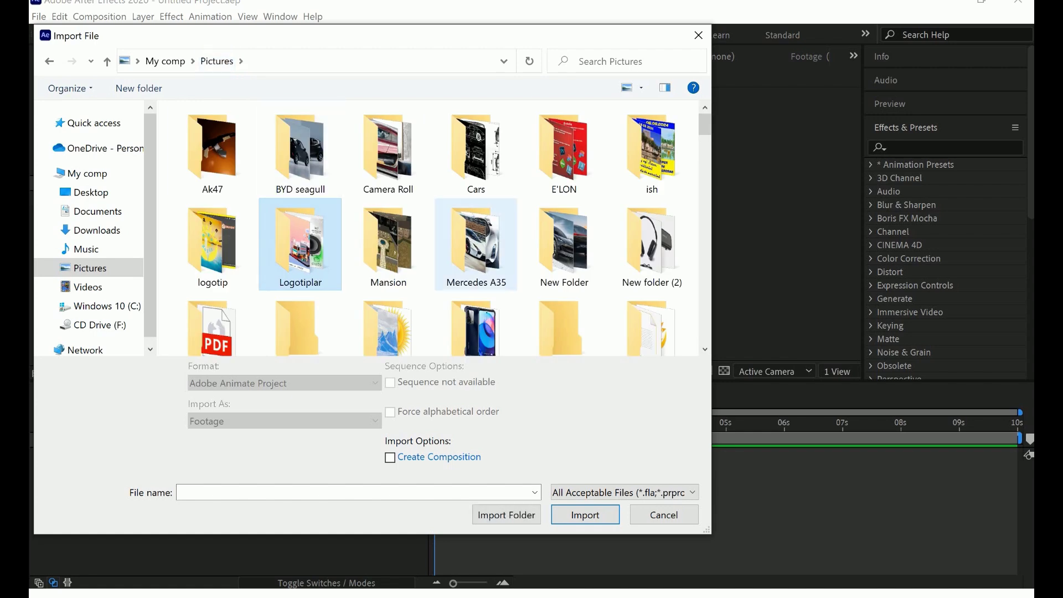
double_click(212, 249)
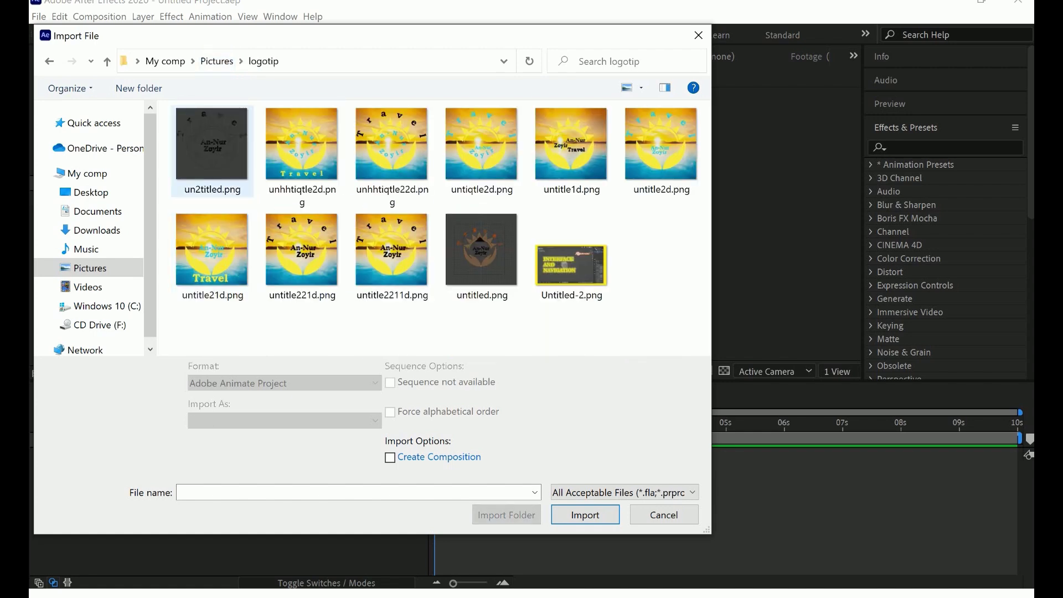
click(217, 61)
double_click(301, 243)
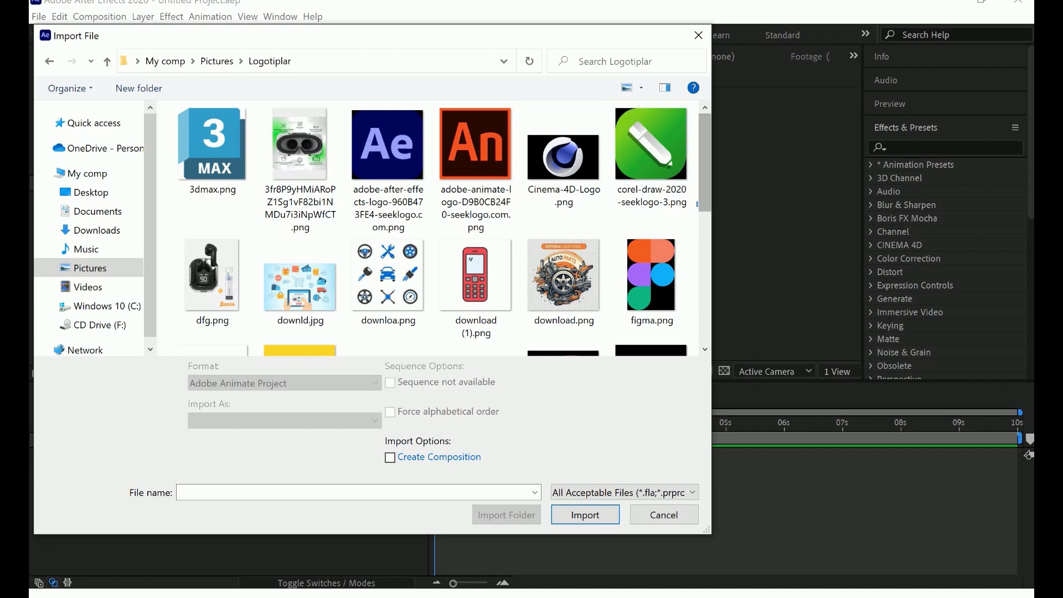
scroll(545, 191, down, 5)
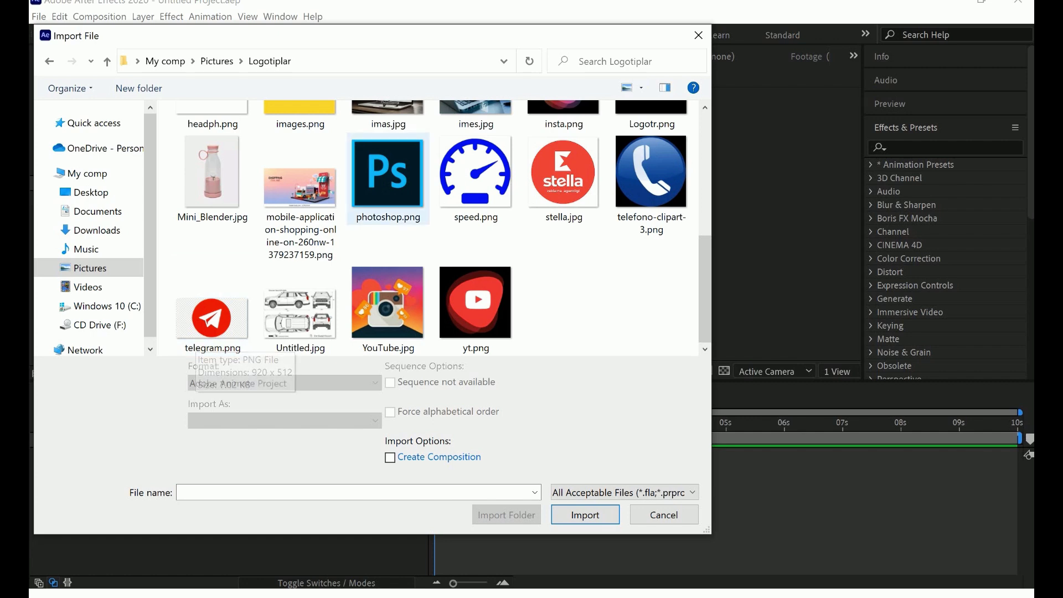
scroll(387, 221, up, 4)
scroll(388, 221, up, 3)
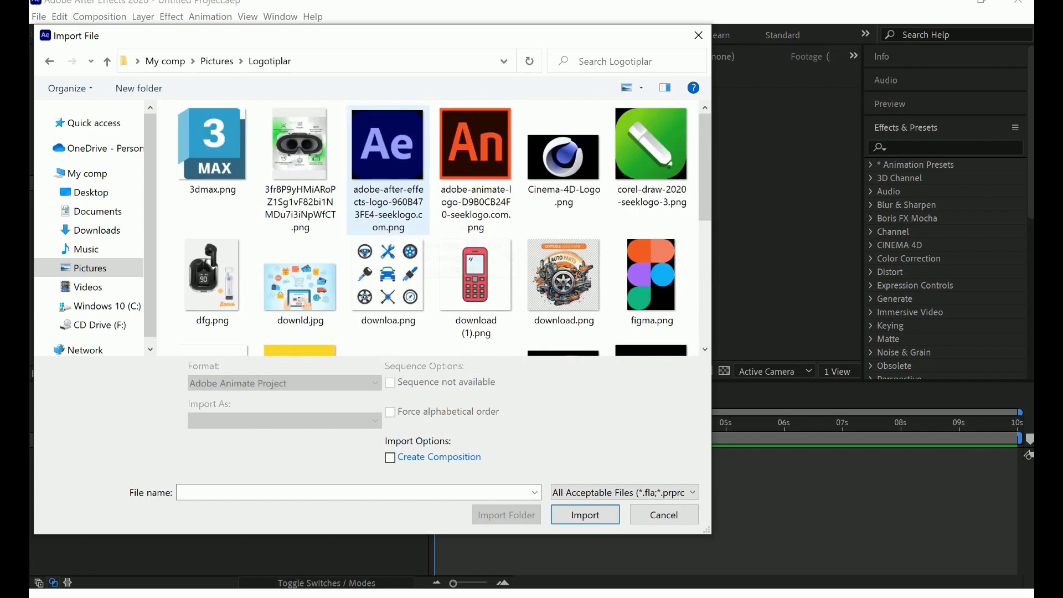
scroll(388, 221, down, 6)
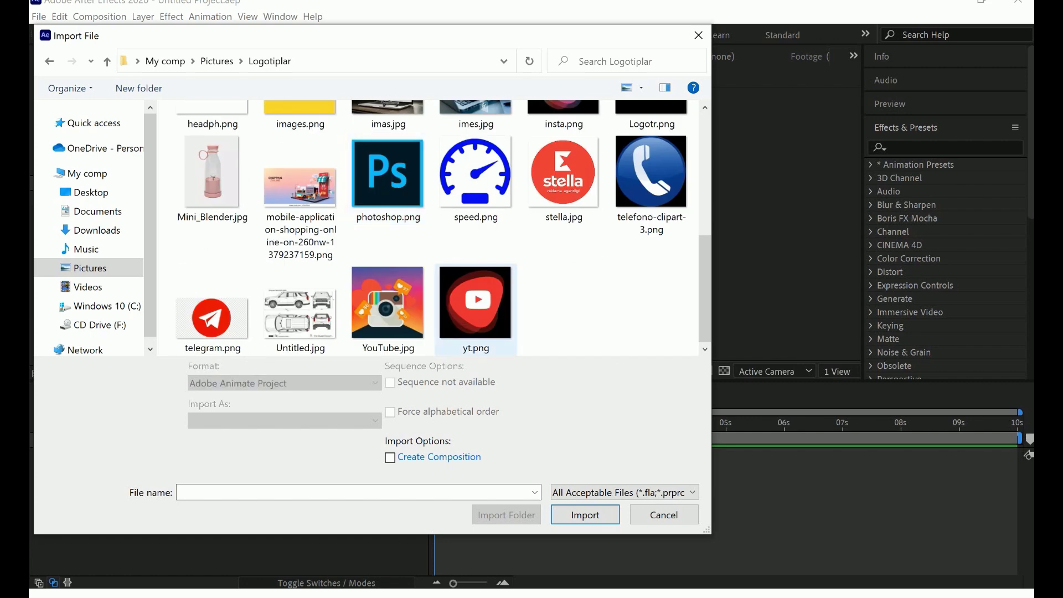
scroll(475, 311, up, 1)
click(564, 146)
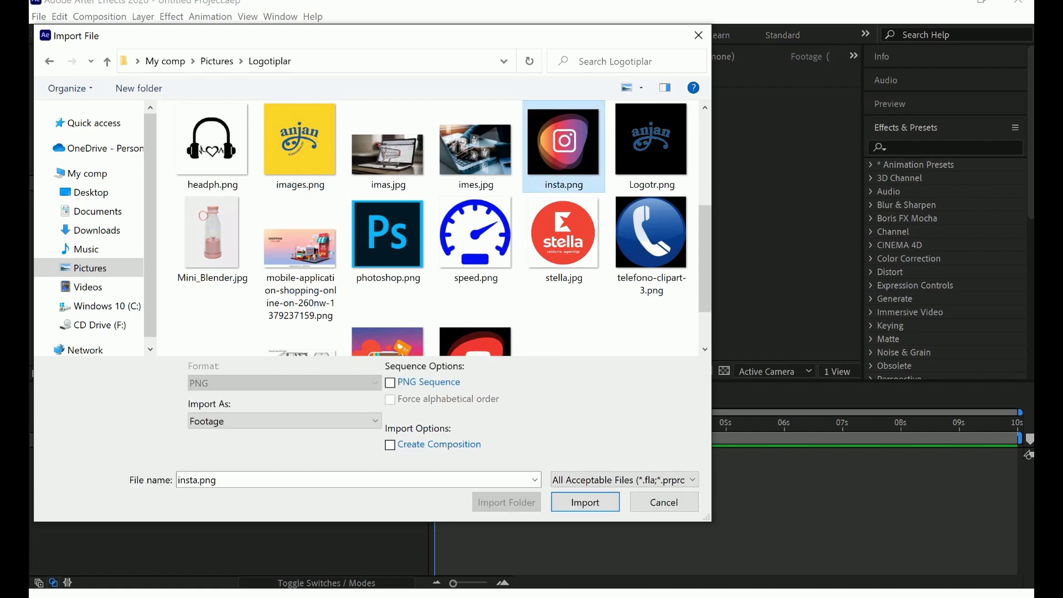
key(Return)
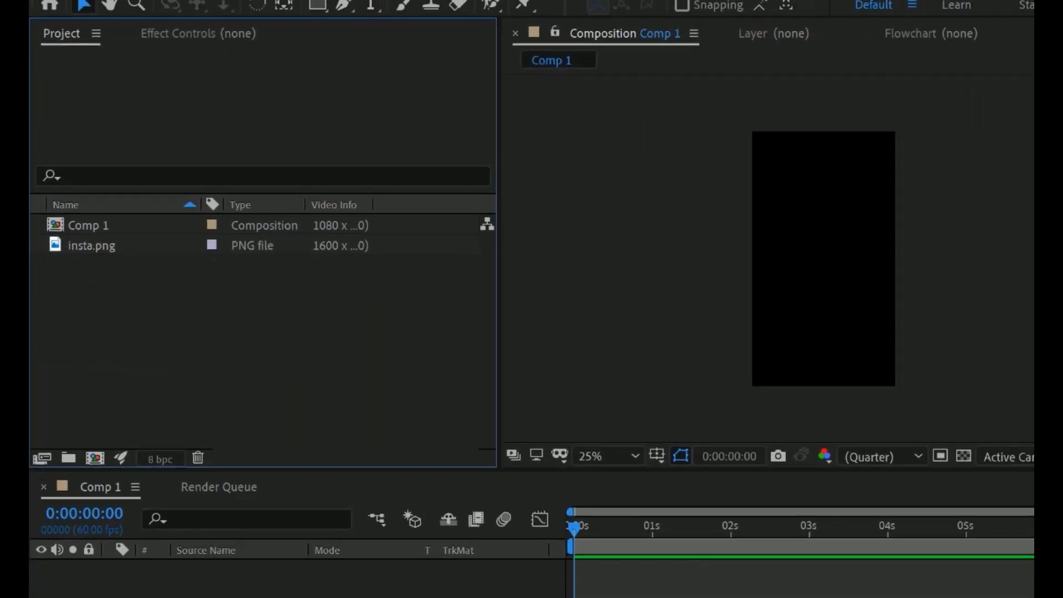
- Import yt.png from the same Logotiplar folder
key(ctrl+i)
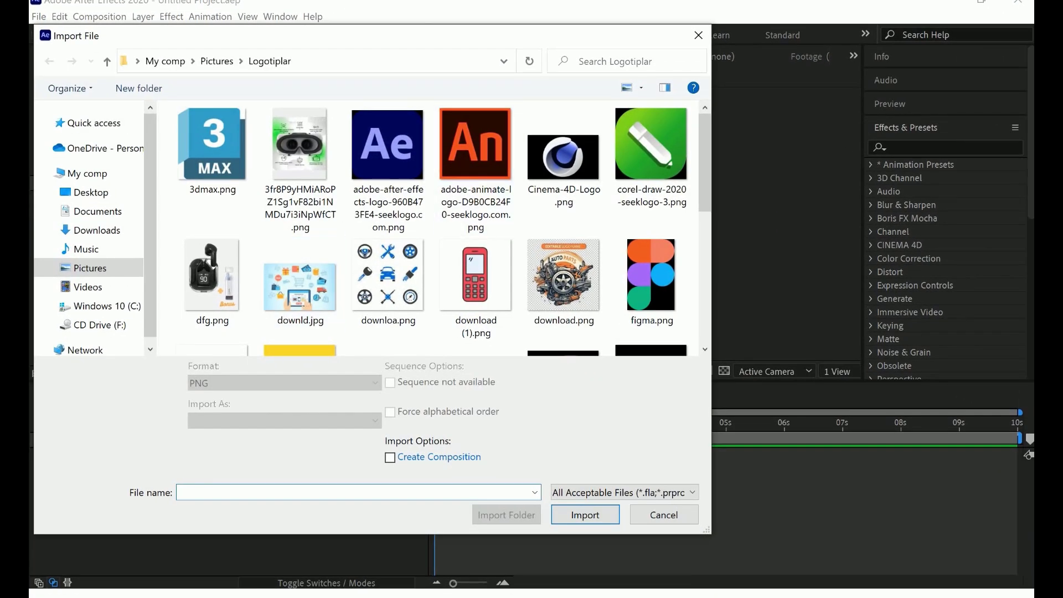
scroll(554, 189, down, 5)
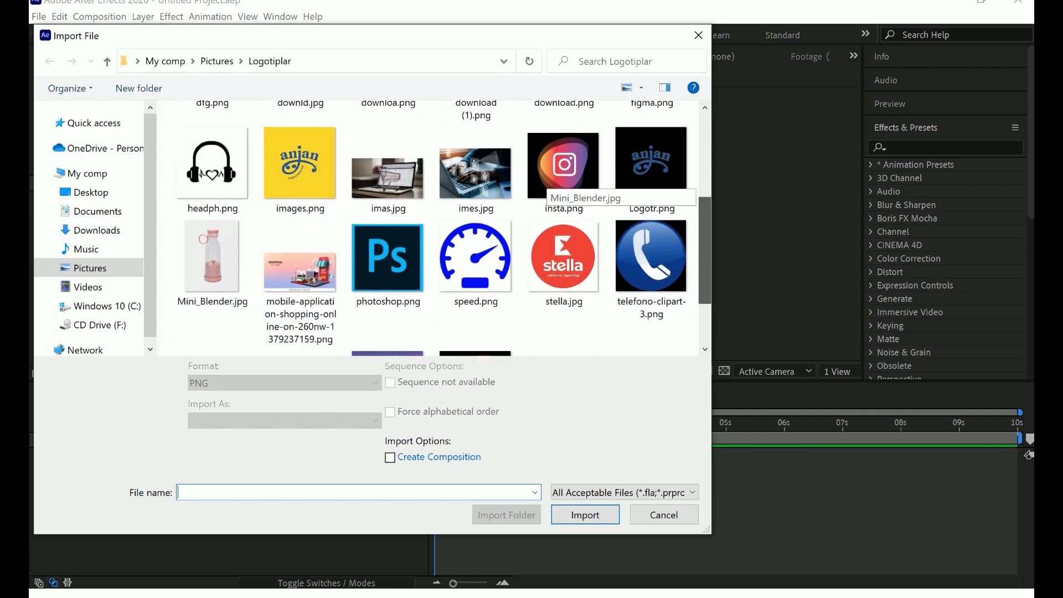
drag(705, 270, 705, 289)
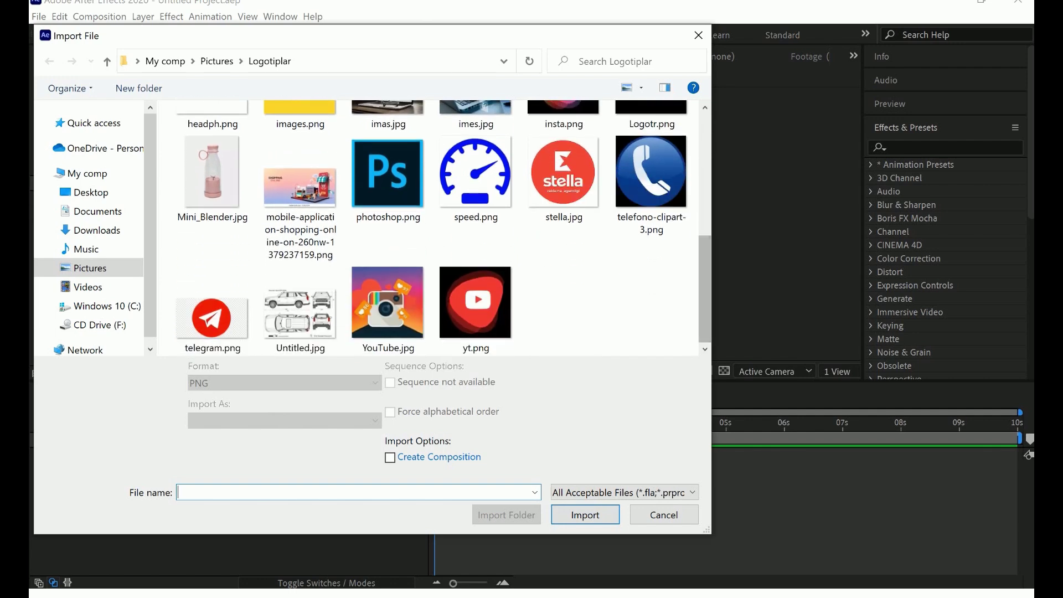
scroll(554, 222, up, 3)
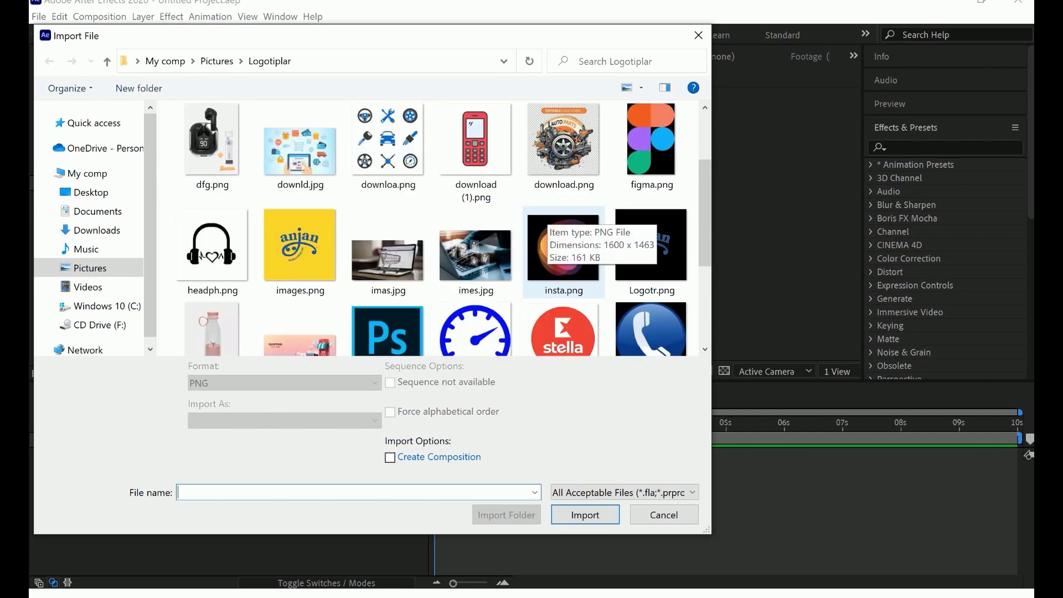
scroll(554, 222, down, 5)
double_click(475, 297)
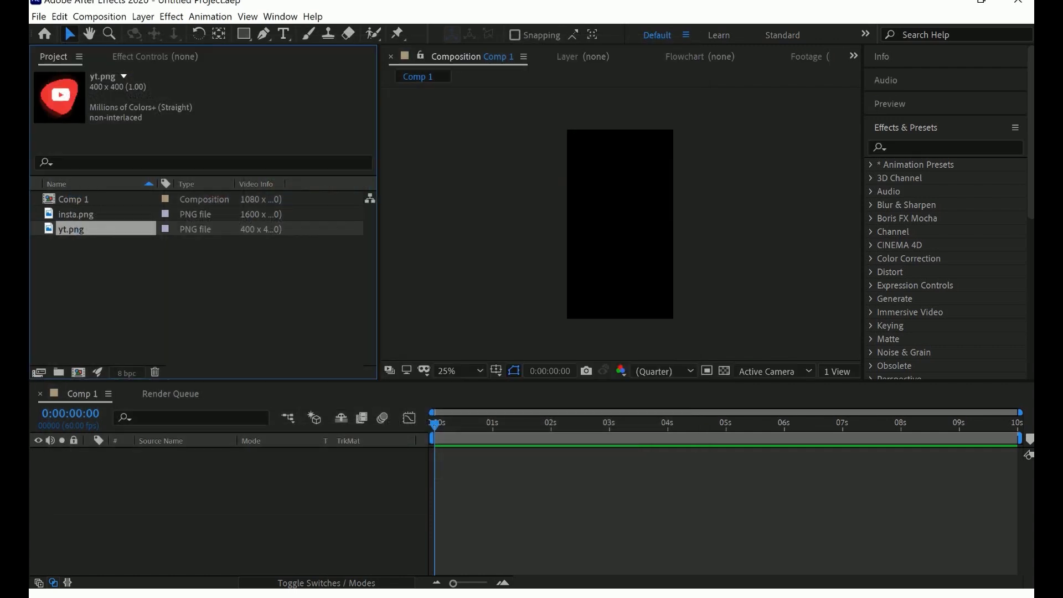
- Add White Solid 1, a full-frame 1080×1920 white solid layer, to Comp 1
click(77, 214)
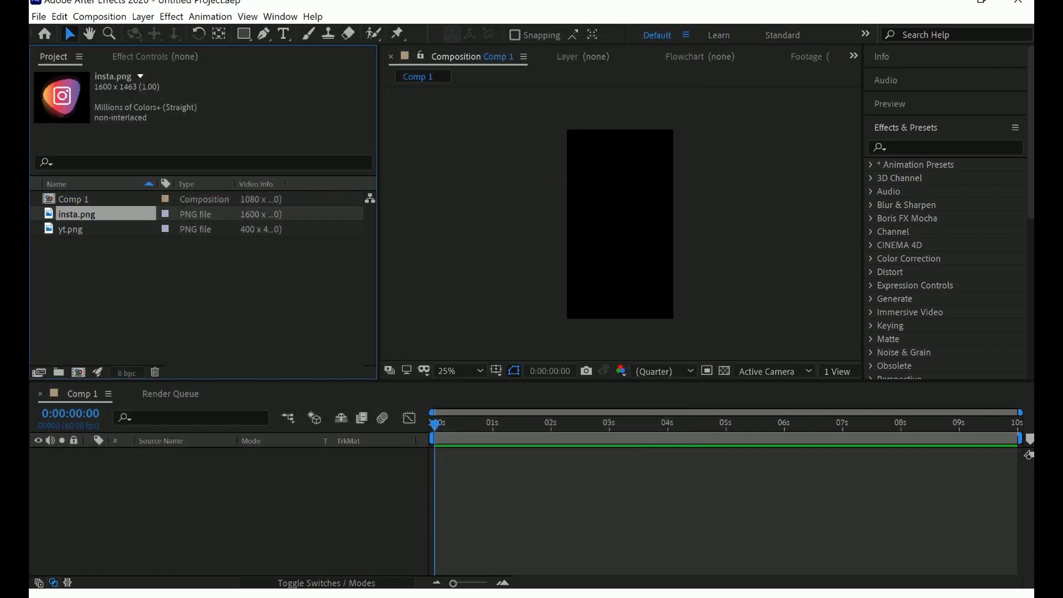
key(alt+Tab)
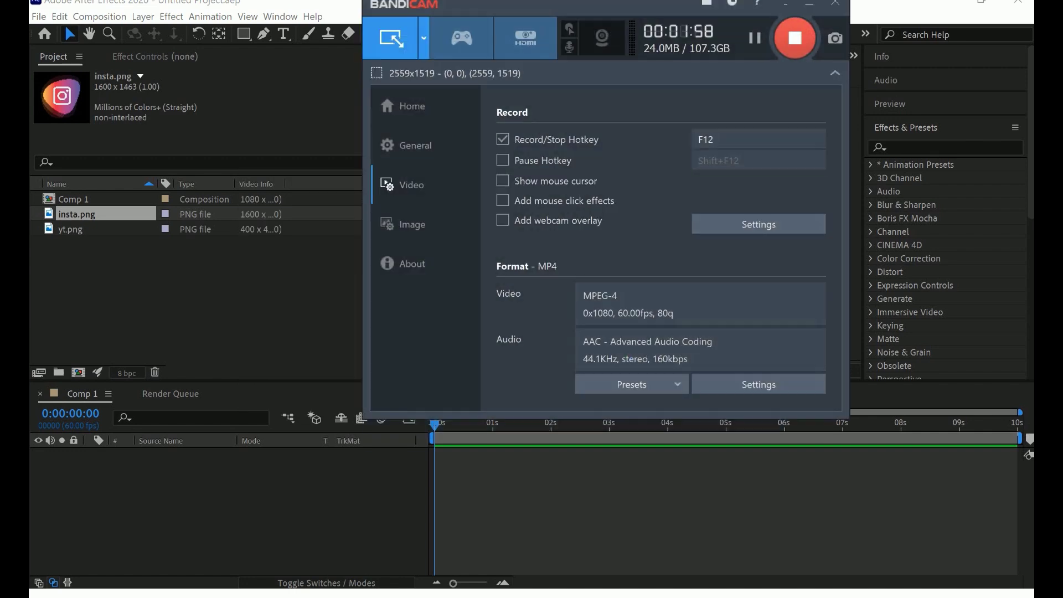
key(alt+Tab)
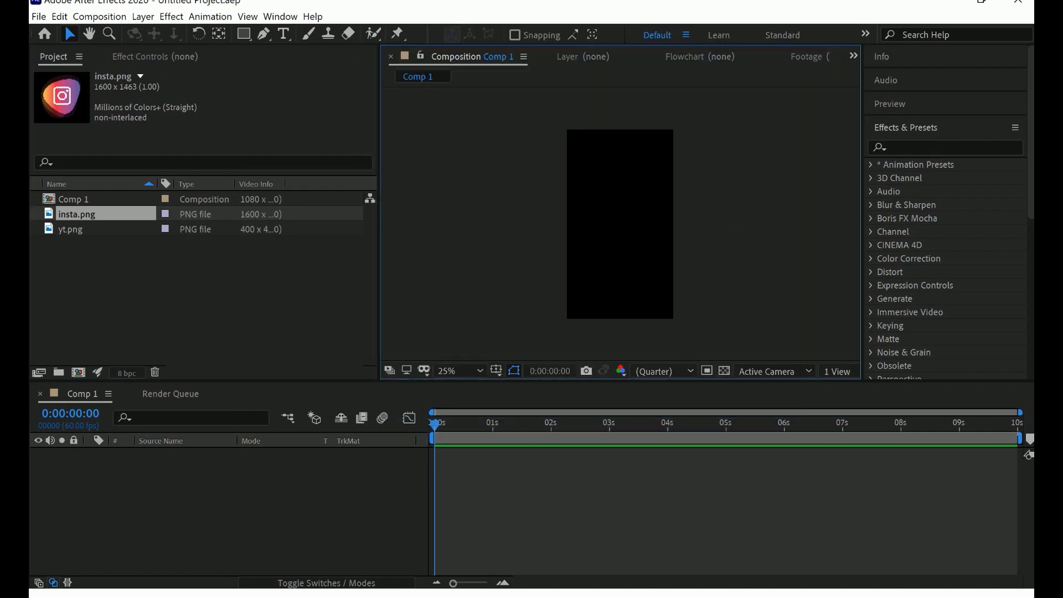
right_click(173, 475)
mouse_move(201, 335)
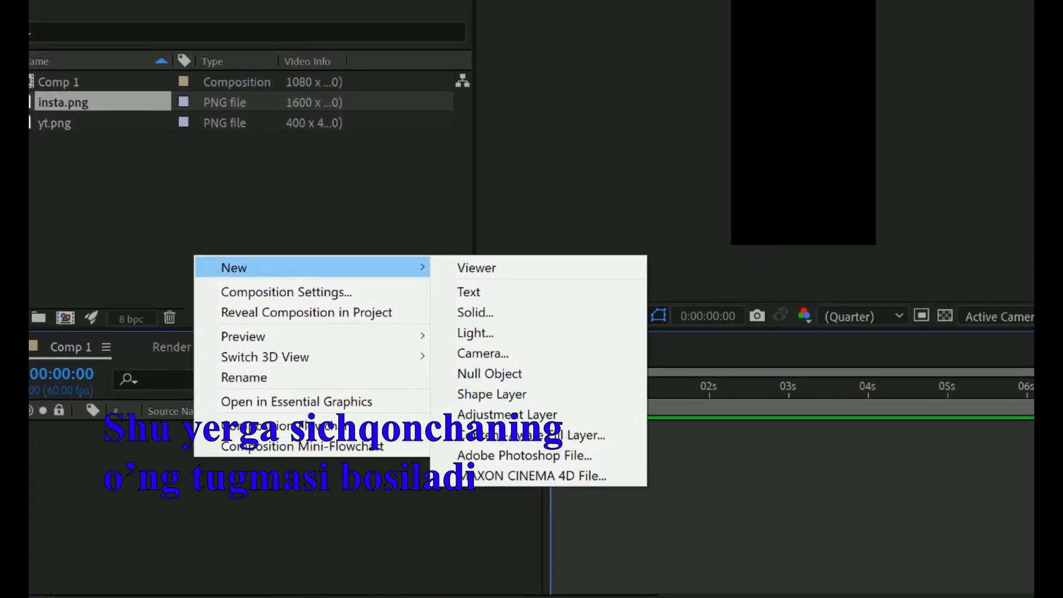
click(475, 312)
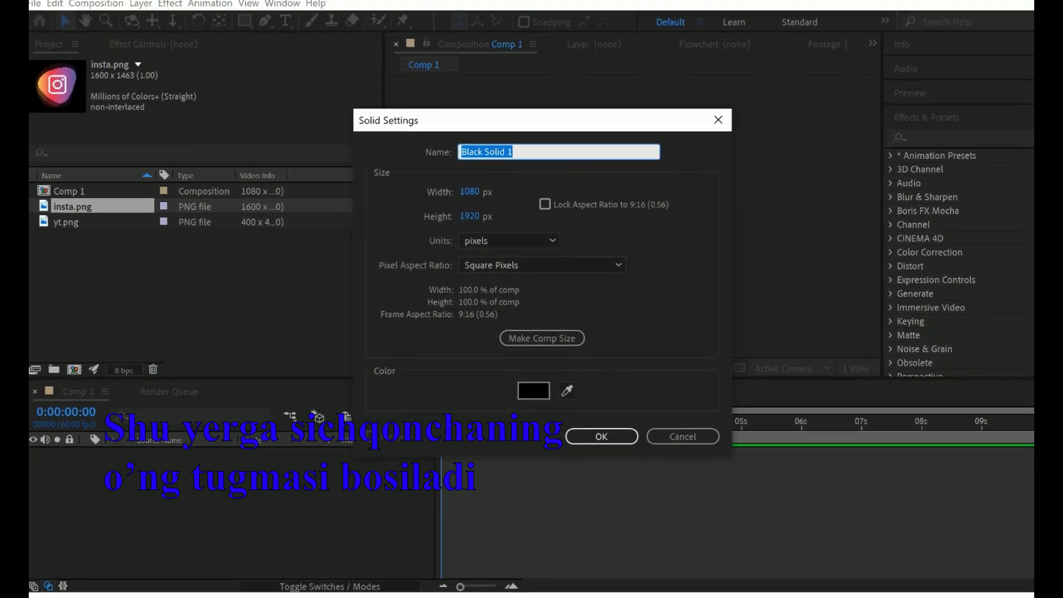
click(534, 390)
text(F8F8F8)
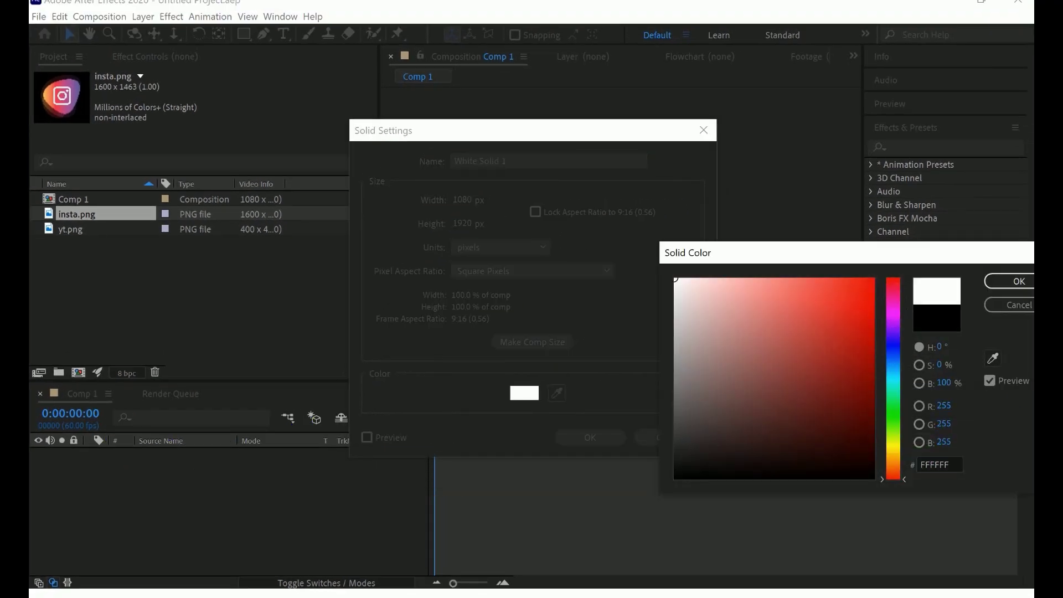
click(1009, 282)
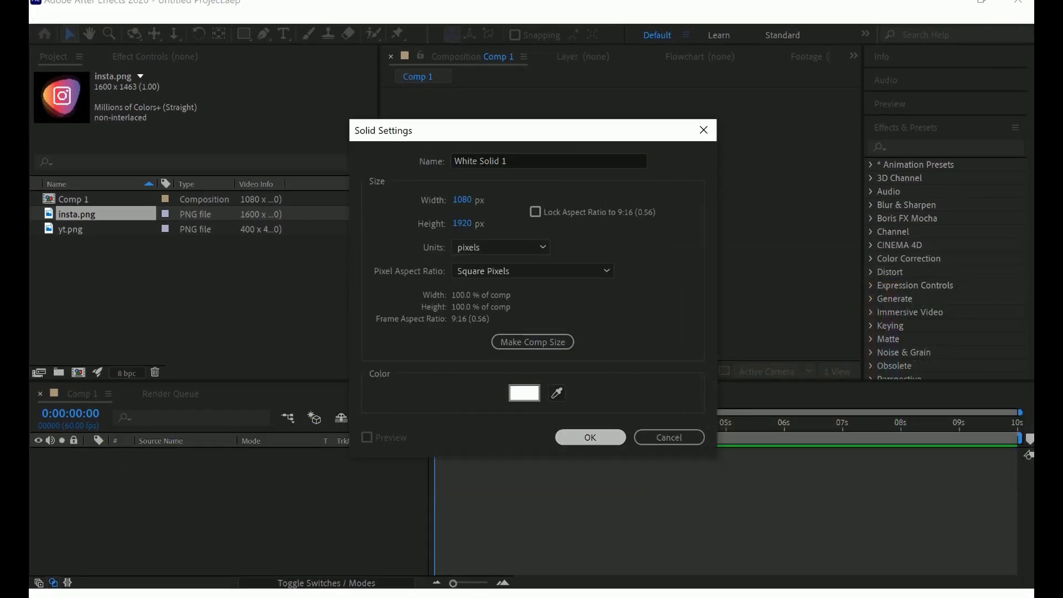
click(591, 438)
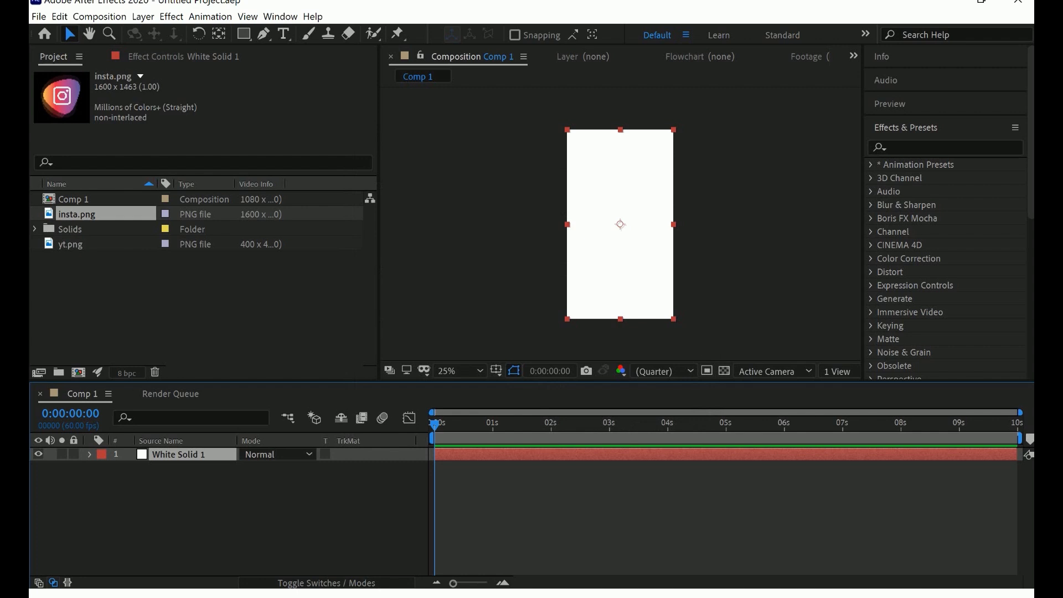
click(166, 293)
- Add insta.png to Comp 1 as a layer above White Solid 1
click(77, 214)
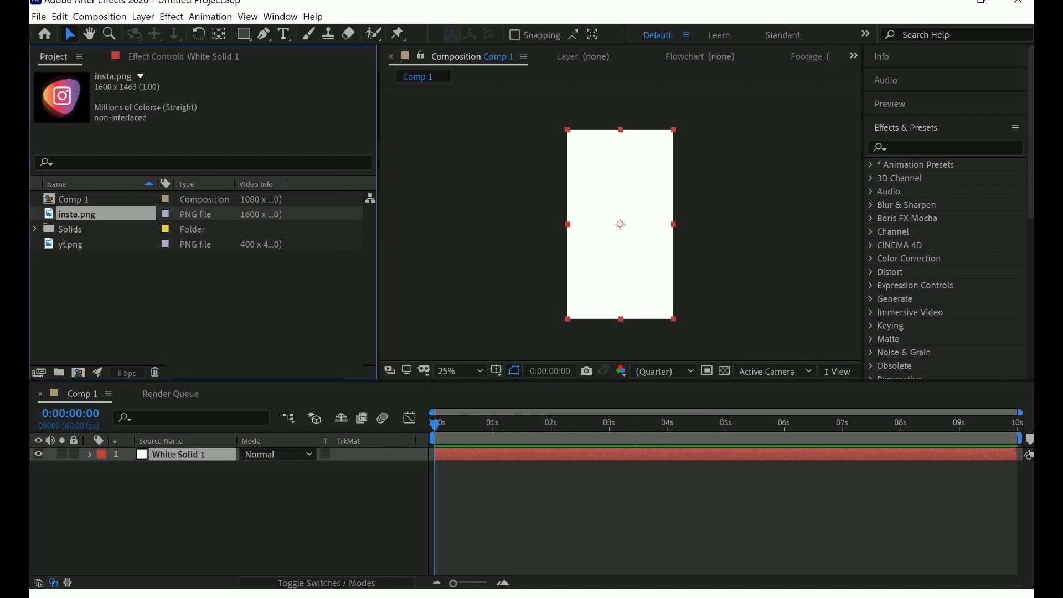
drag(91, 310, 166, 462)
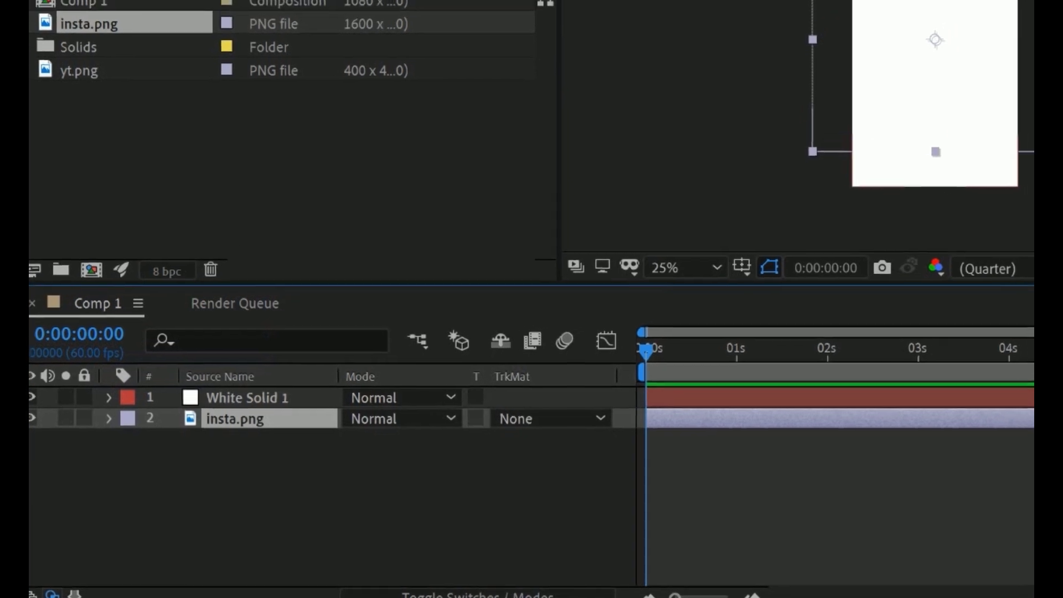
key(ctrl+])
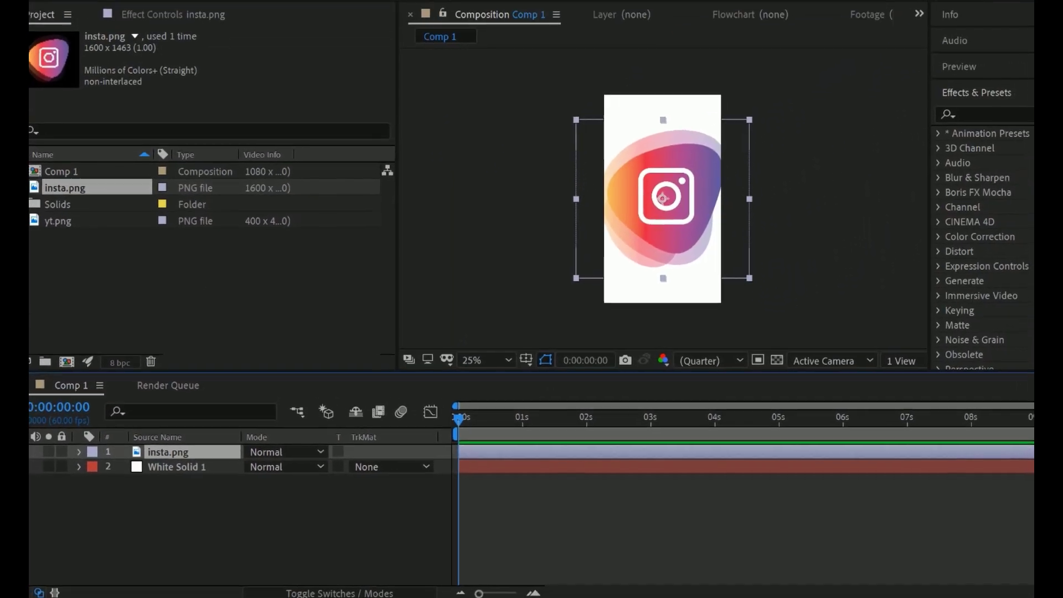
- Scale the Instagram logo to about half size and bring it into view
drag(677, 290, 649, 251)
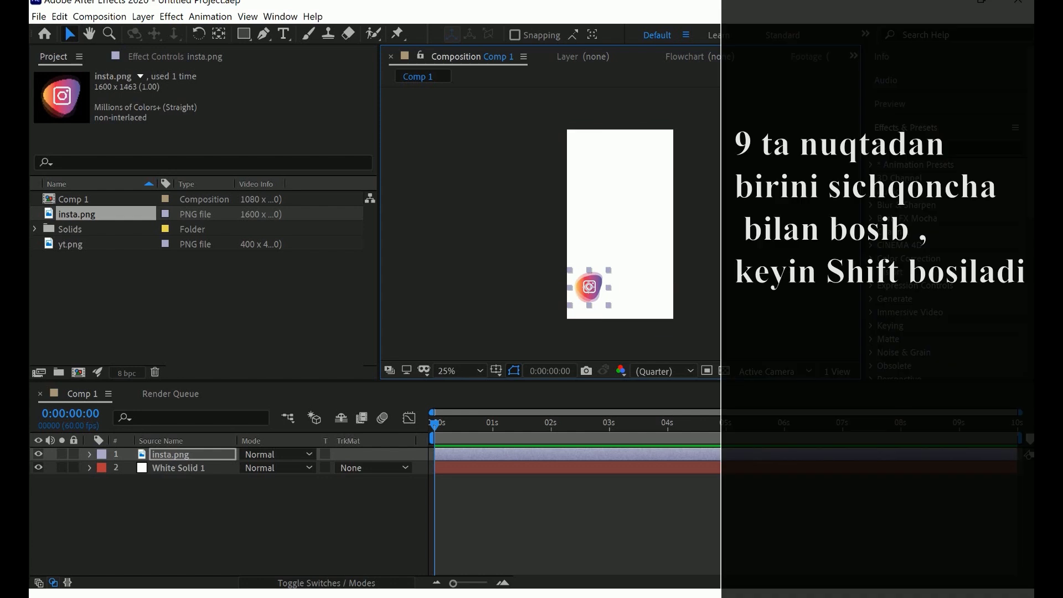
scroll(621, 224, up, 3)
scroll(620, 224, down, 7)
scroll(620, 225, up, 2)
scroll(620, 224, up, 4)
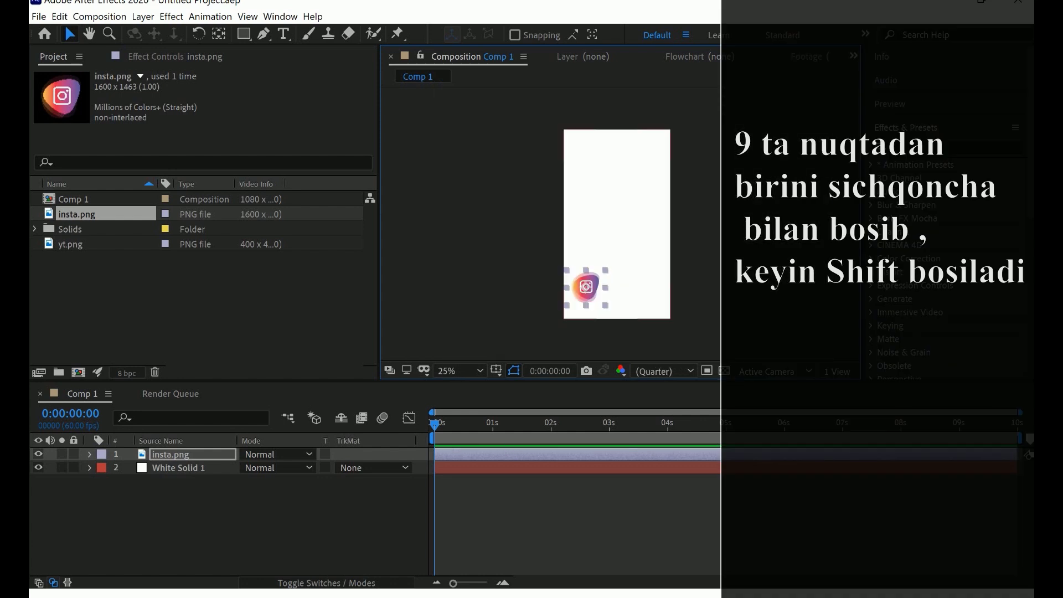
scroll(620, 225, up, 5)
drag(487, 343, 570, 221)
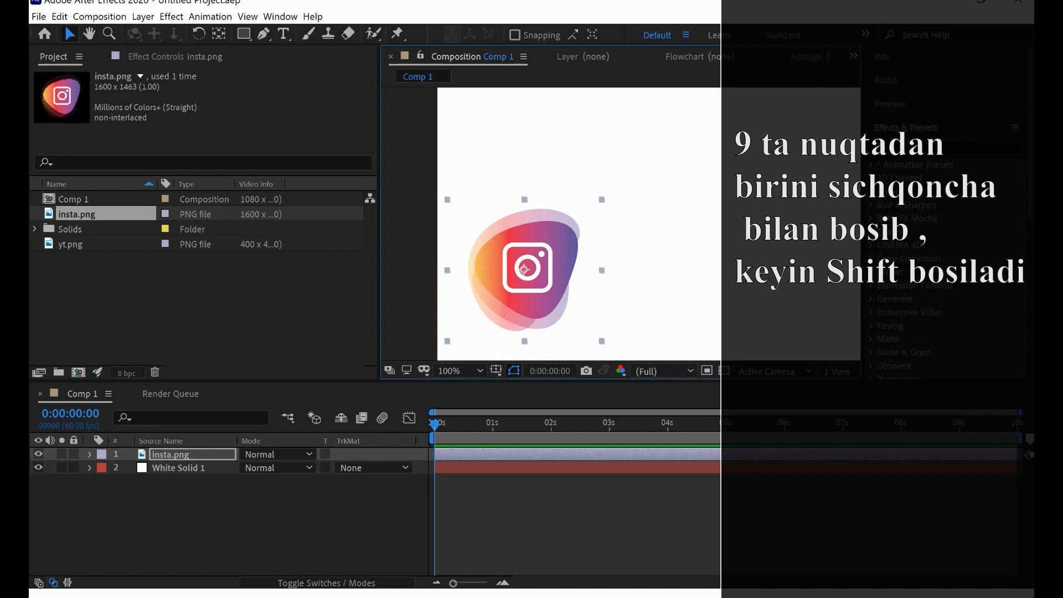
- Shrink the Instagram logo further to a small proportional icon
shift+click(524, 271)
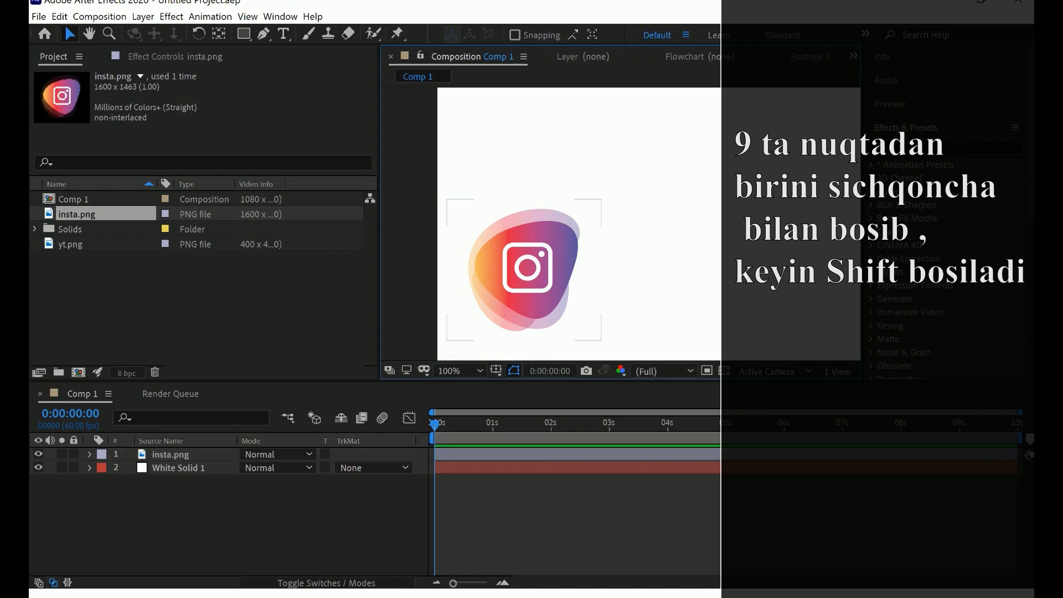
click(525, 270)
shift+click(524, 270)
click(525, 269)
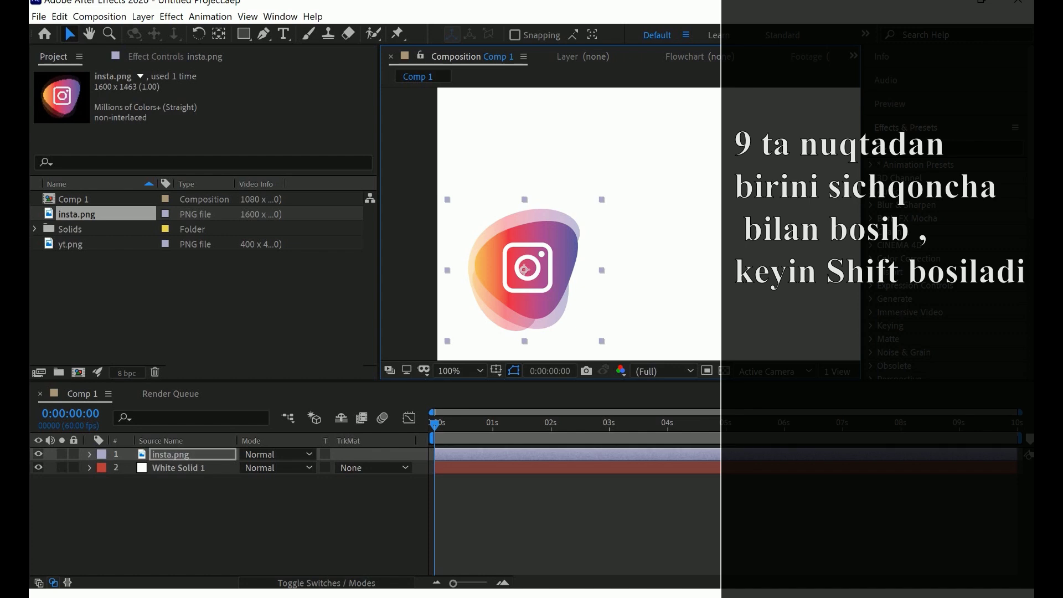
drag(602, 200, 576, 223)
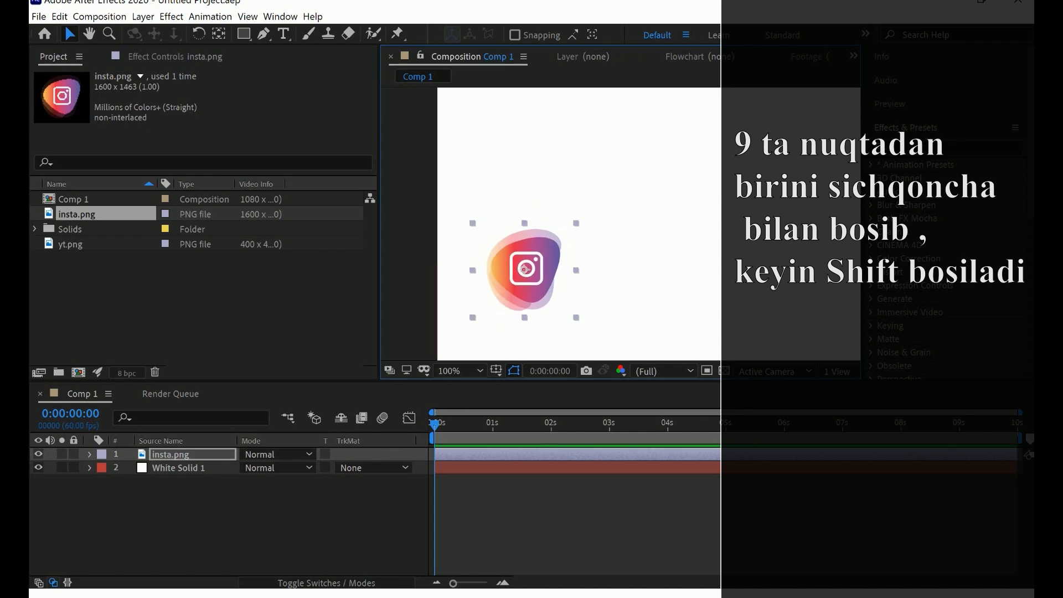
scroll(526, 269, down, 4)
scroll(595, 245, up, 2)
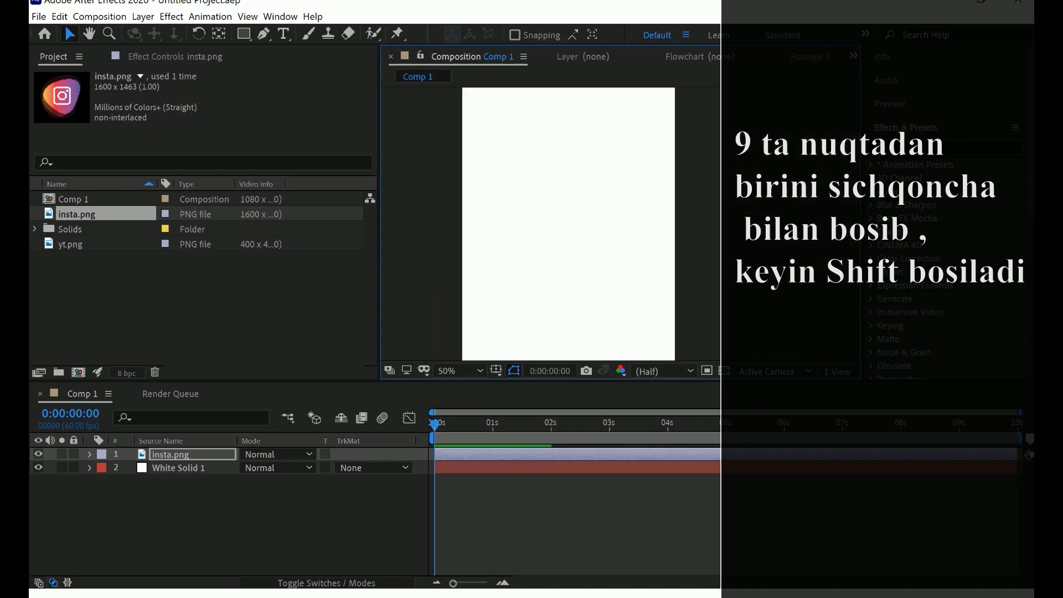
scroll(595, 246, down, 2)
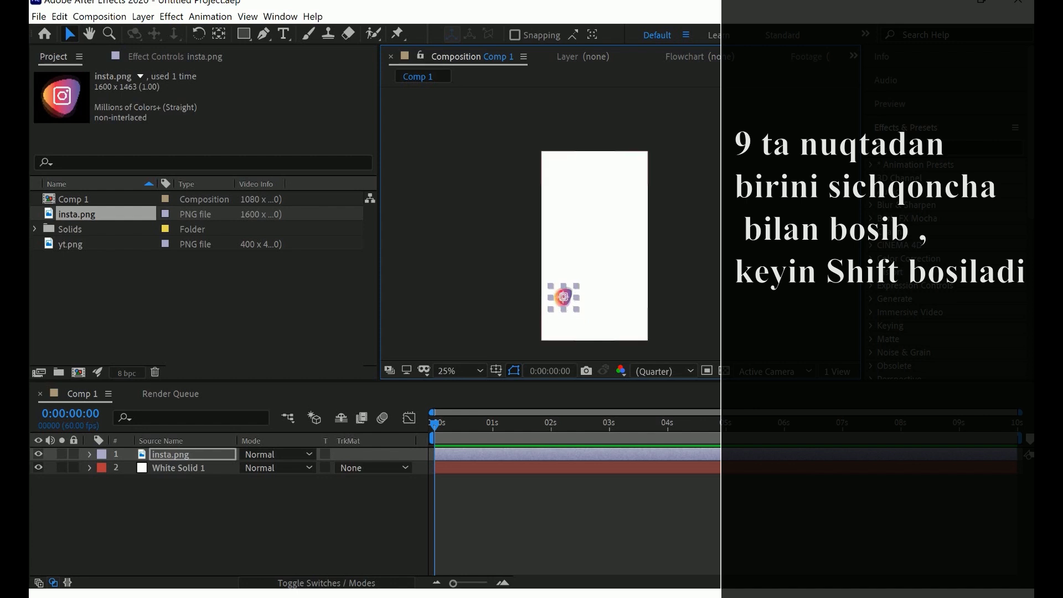
key(ctrl+shift+a)
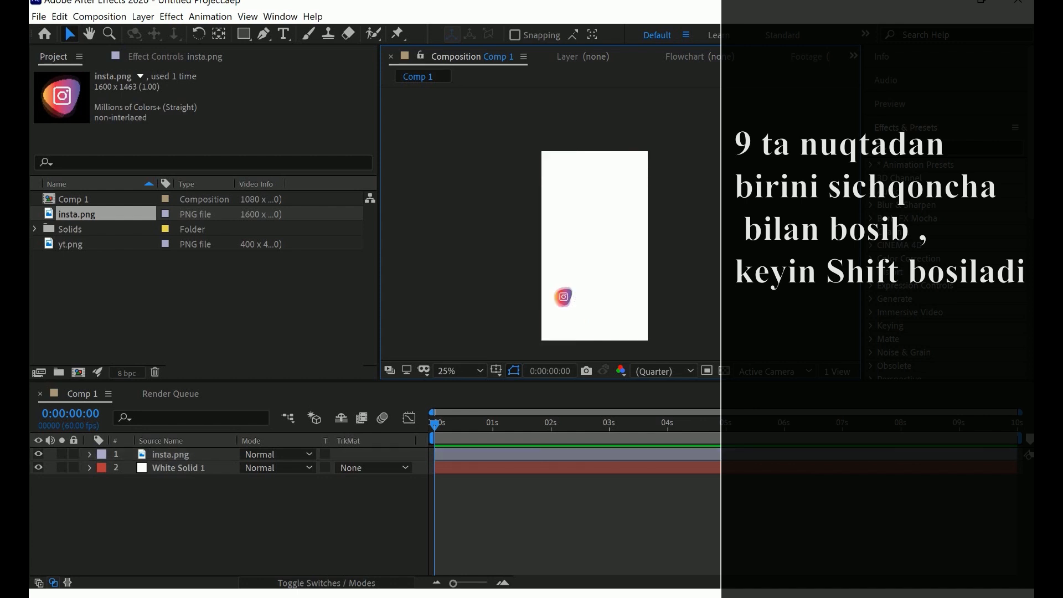
click(70, 245)
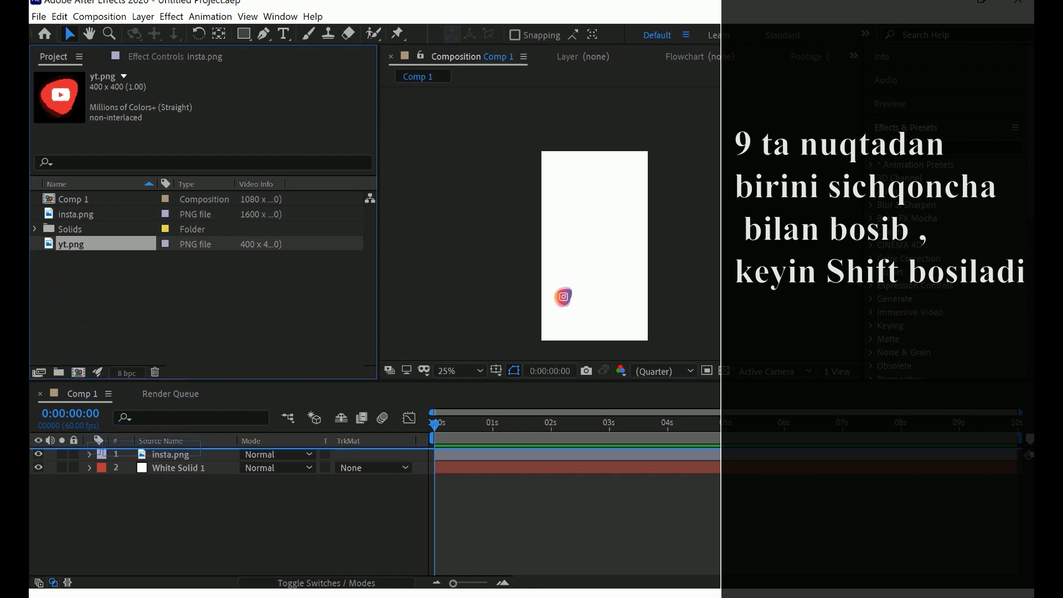
- Add yt.png to Comp 1 and scale the YouTube logo down to icon size
drag(99, 449, 100, 452)
drag(595, 245, 580, 248)
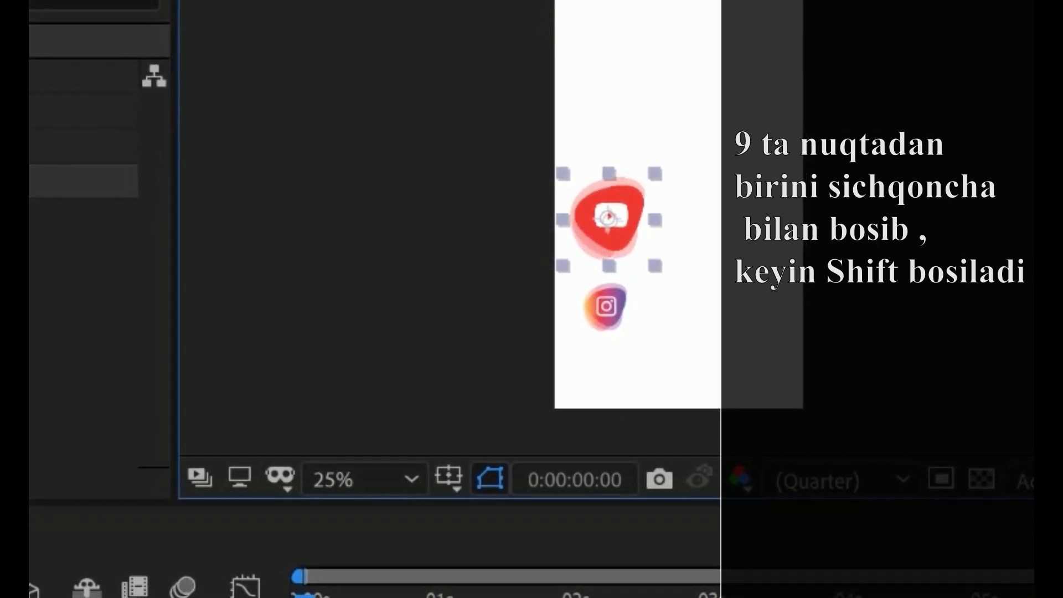
key(ctrl+shift+a)
click(607, 217)
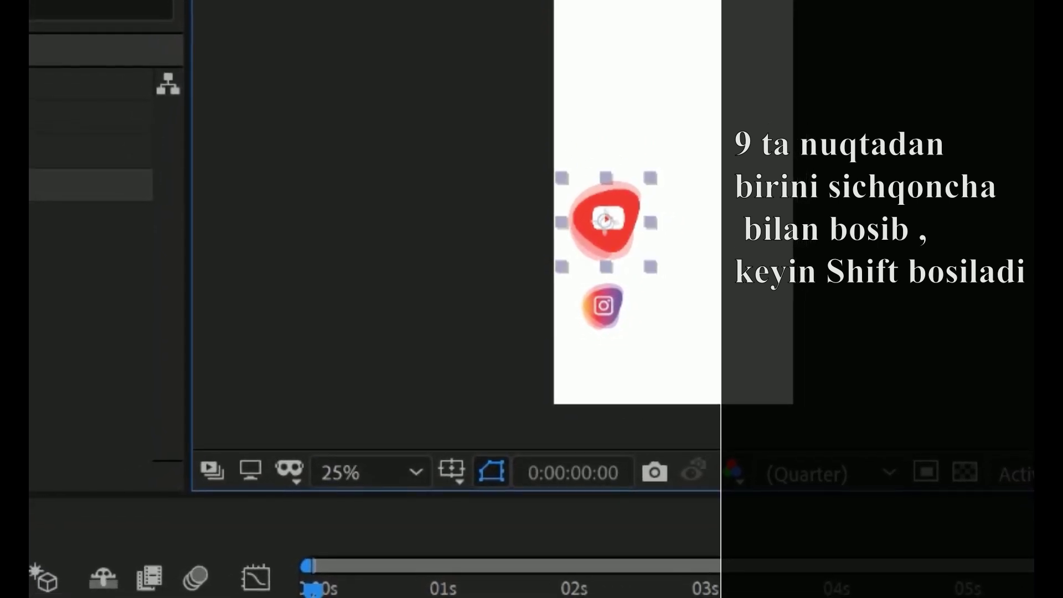
drag(648, 268, 630, 255)
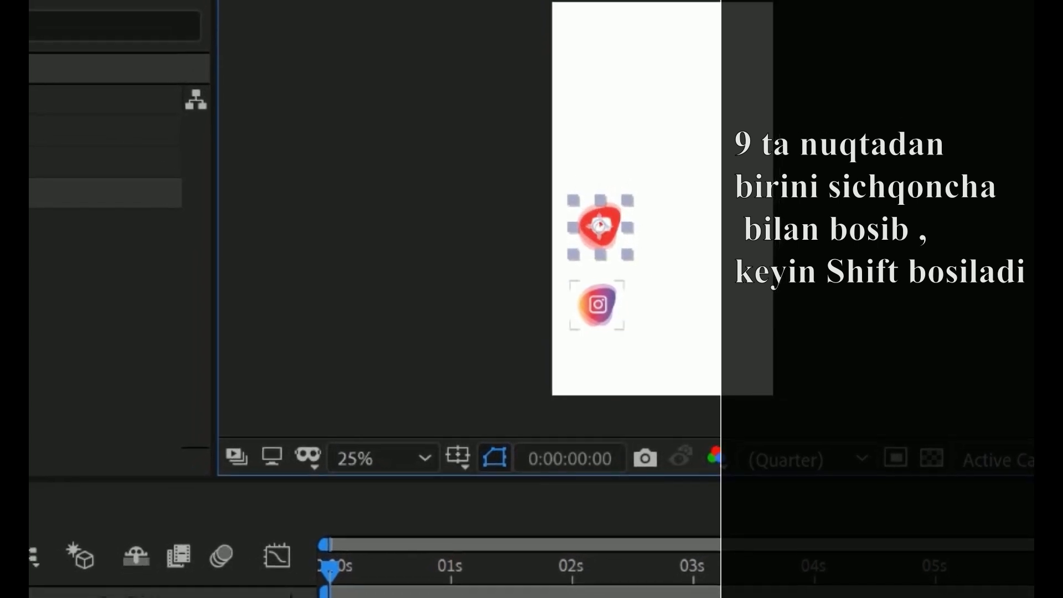
- Position the YouTube icon just above the Instagram logo
scroll(681, 218, up, 4)
scroll(682, 219, down, 2)
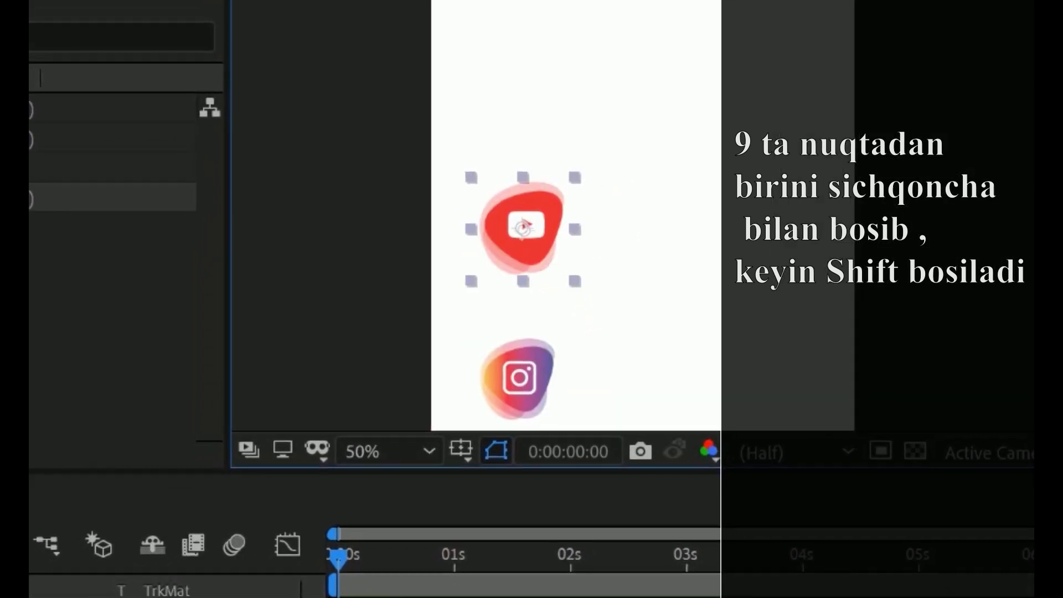
drag(524, 228, 518, 259)
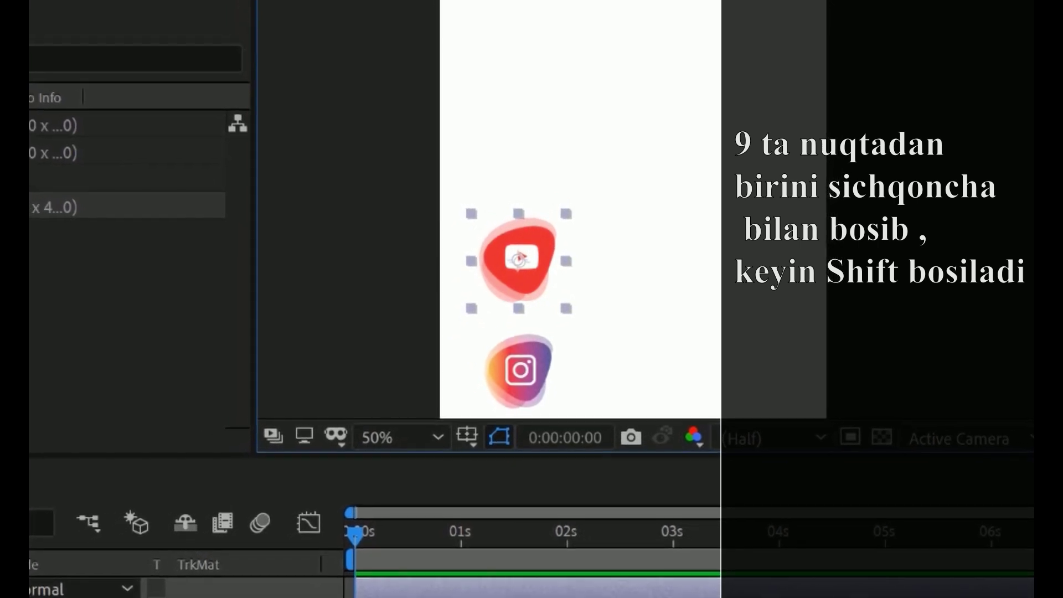
key(ctrl+shift+a)
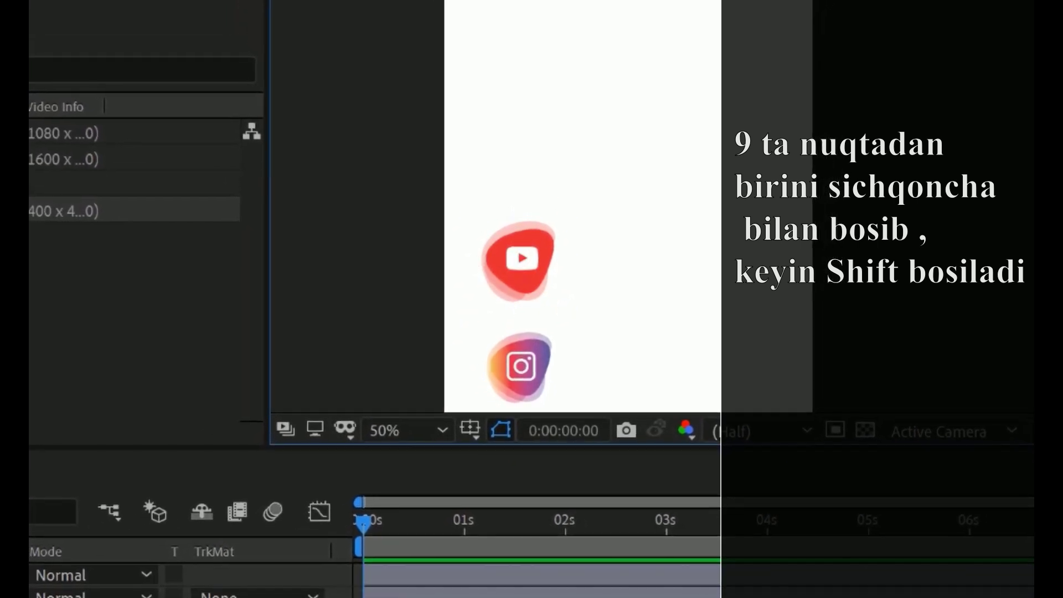
scroll(626, 191, down, 3)
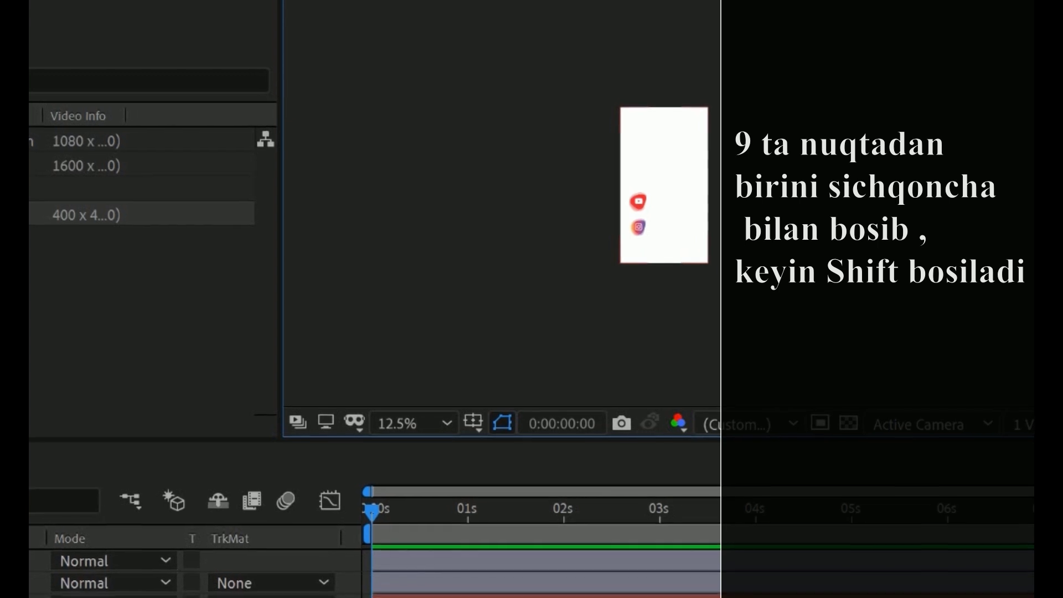
scroll(625, 191, up, 1)
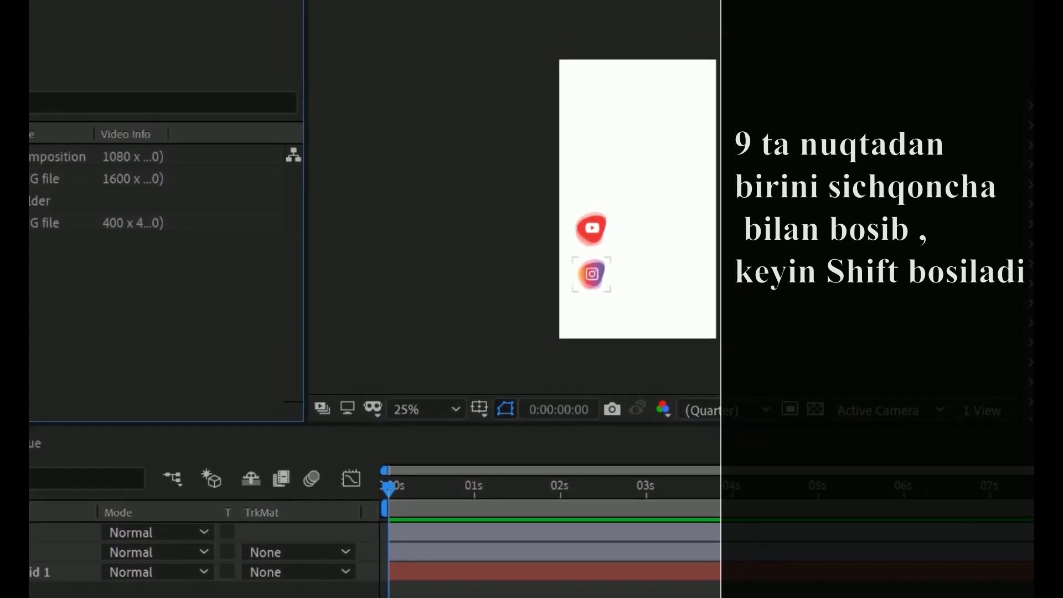
click(594, 226)
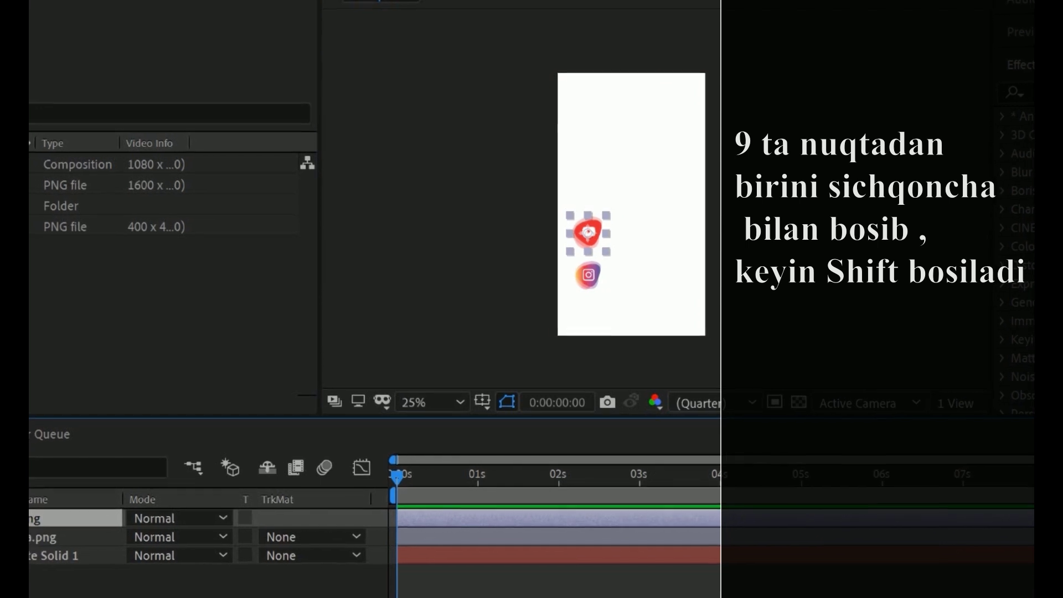
click(648, 241)
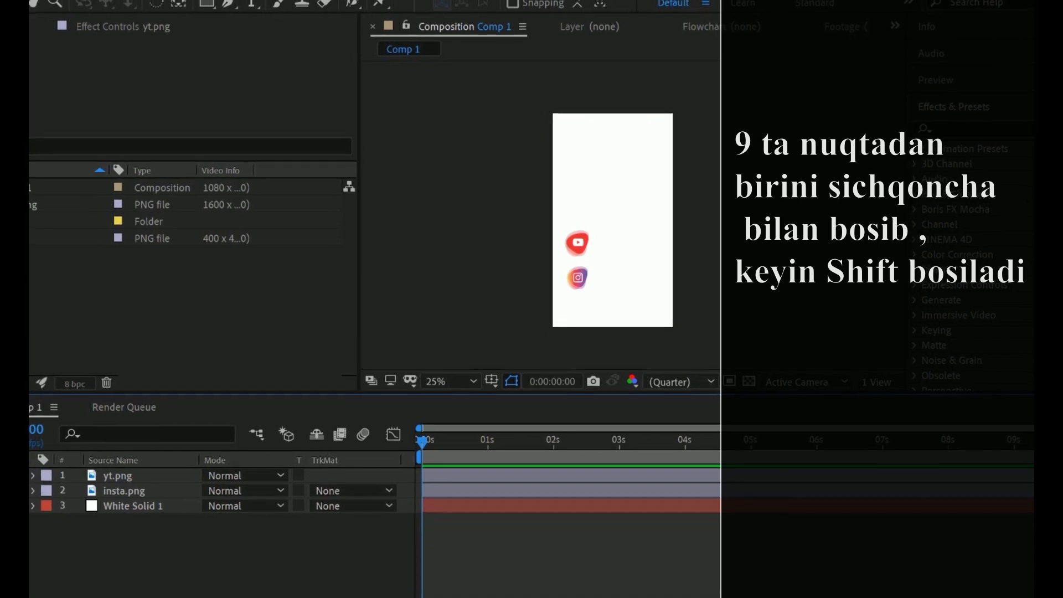
key(alt+Tab)
key(alt+Tab)
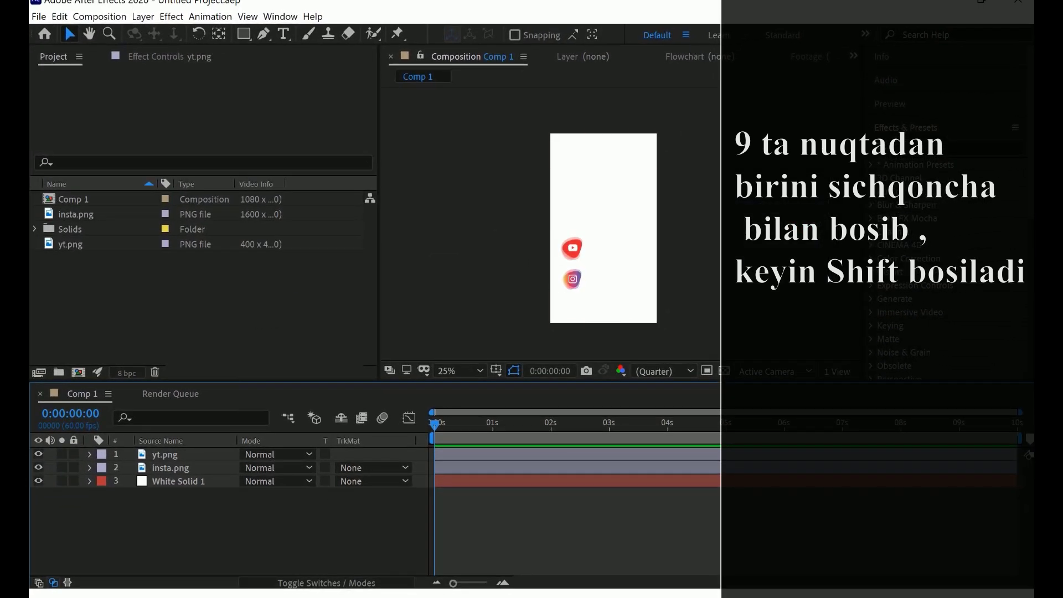
- Search 'telegram png icon' in a new Chrome window and dismiss the CCleaner popup
click(464, 594)
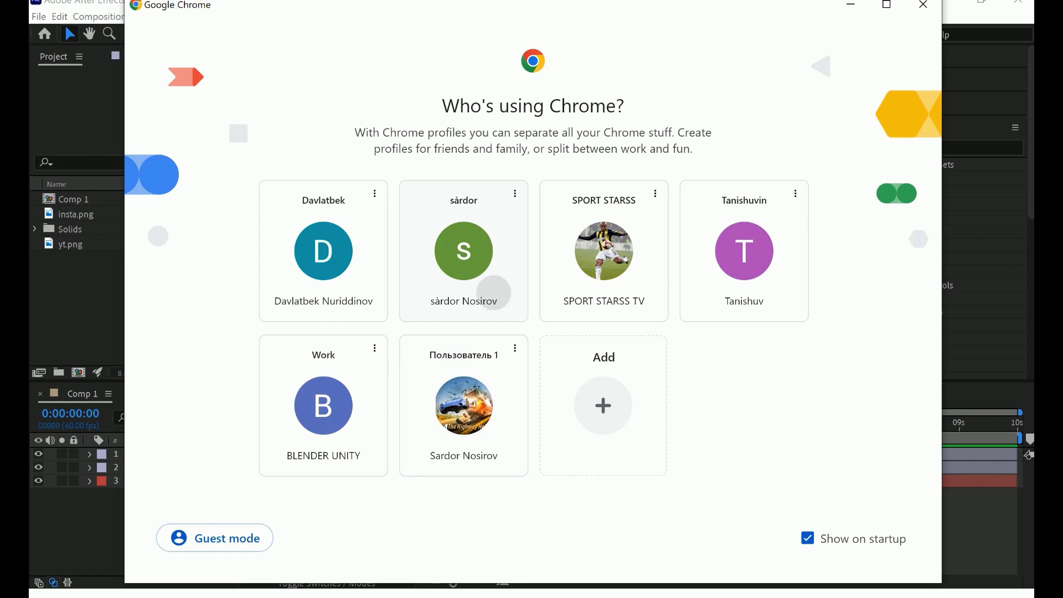
click(494, 292)
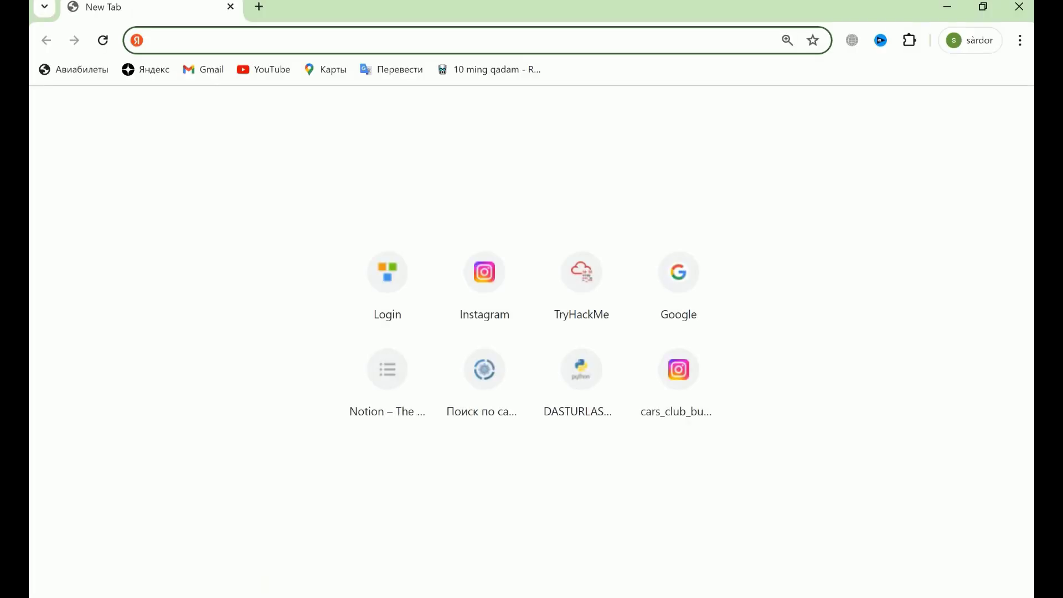
text(te)
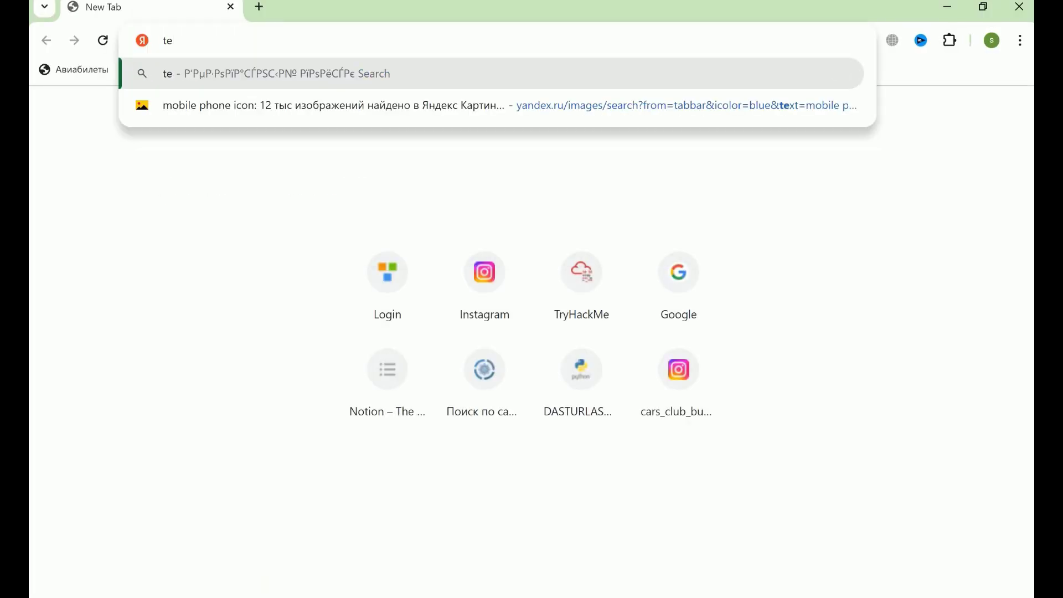
text(l)
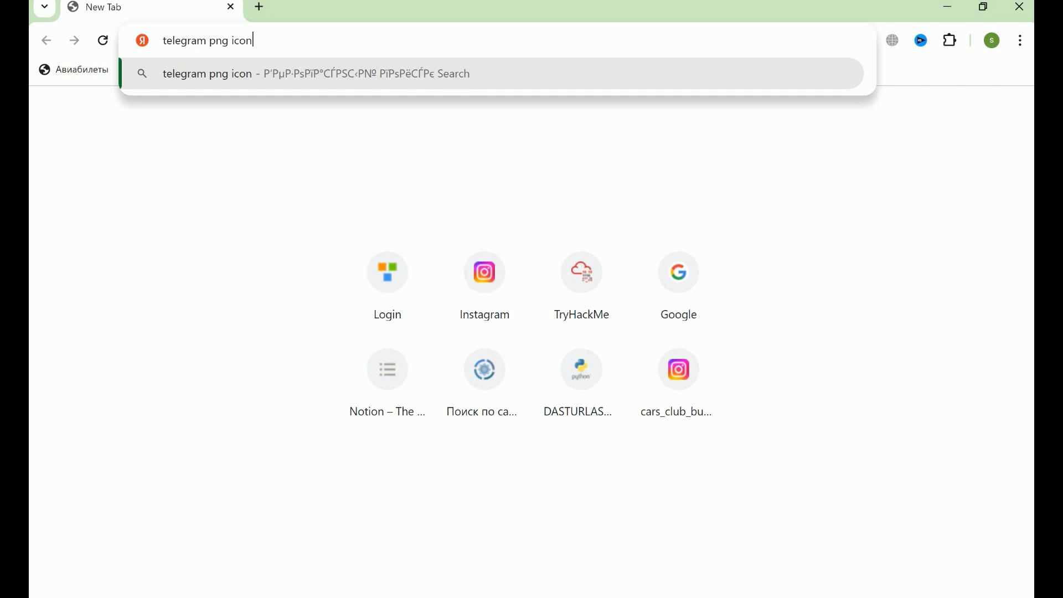
text(egram png icon)
key(Return)
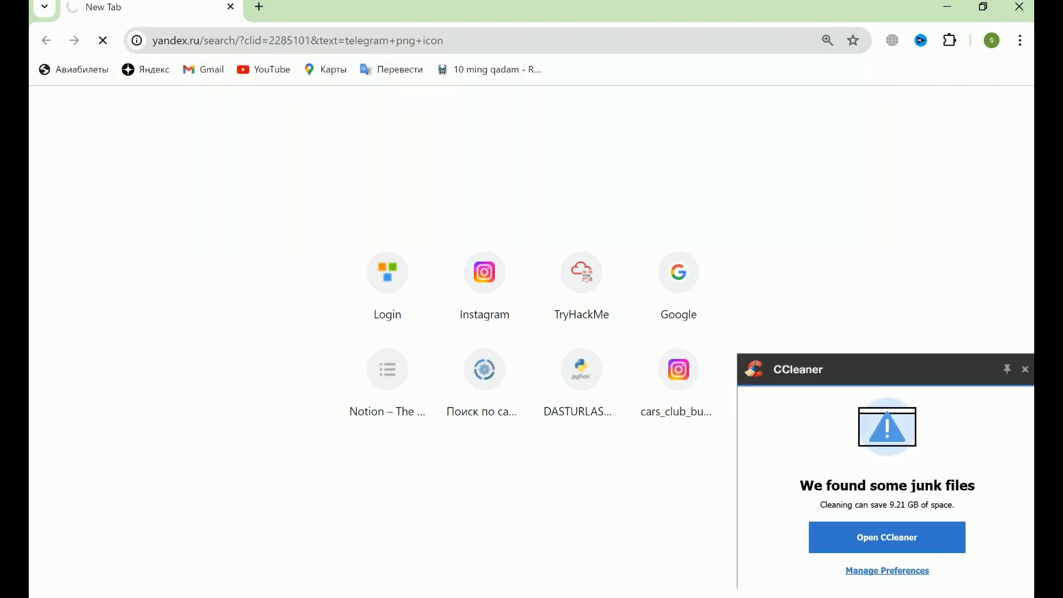
click(1026, 370)
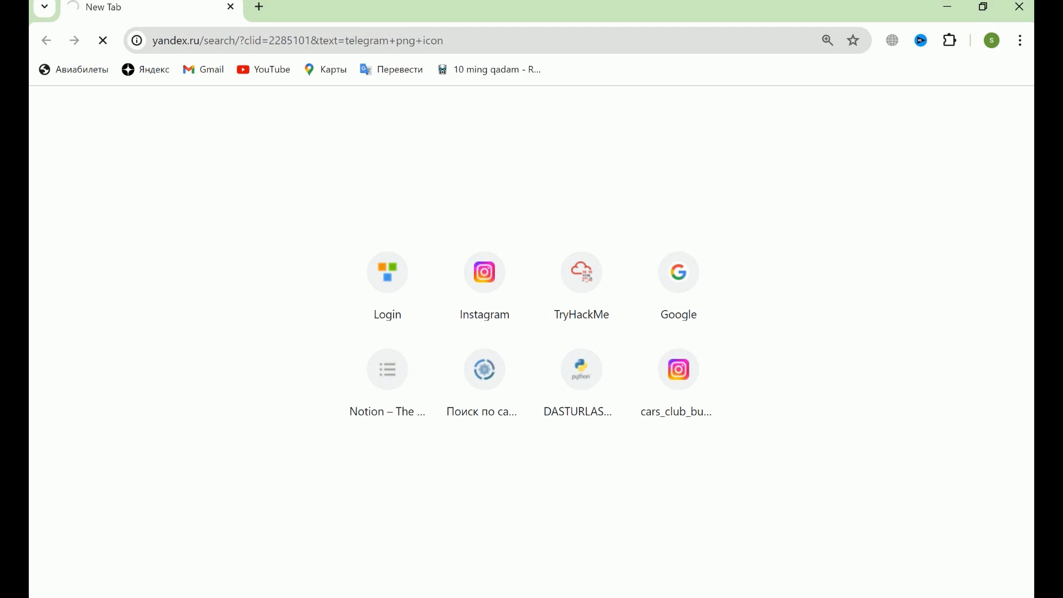
- Import telegram.png into the project, add it to Comp 1, then delete that layer
key(alt+Tab)
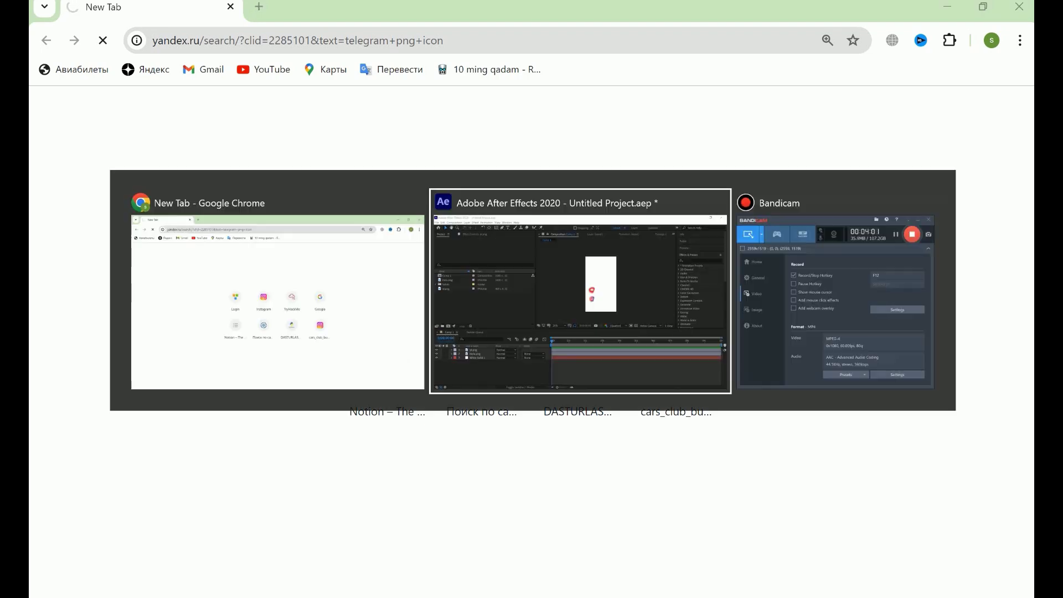
key(ctrl+i)
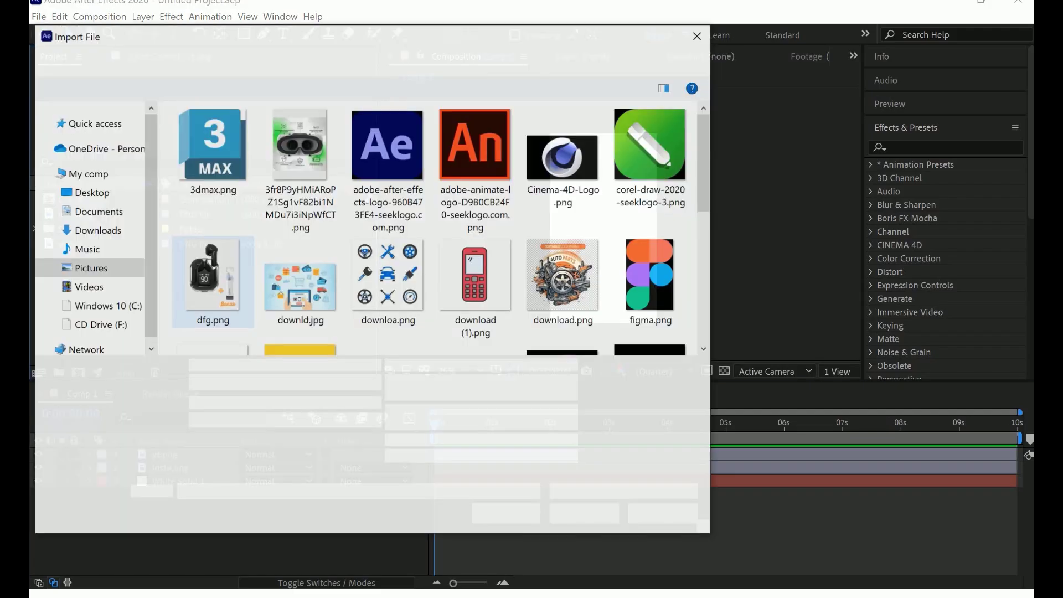
scroll(554, 183, down, 5)
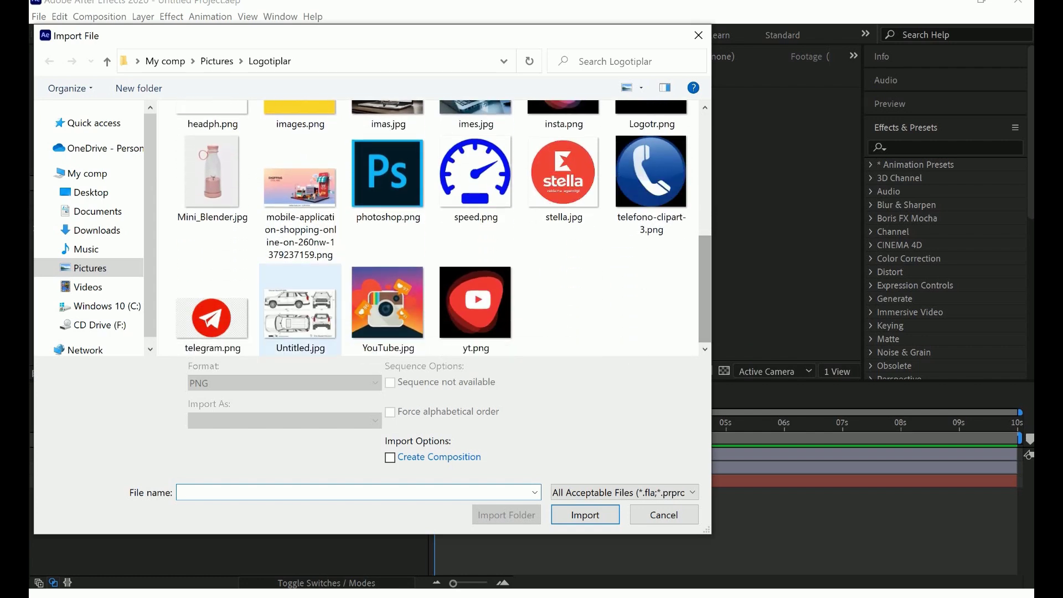
double_click(212, 319)
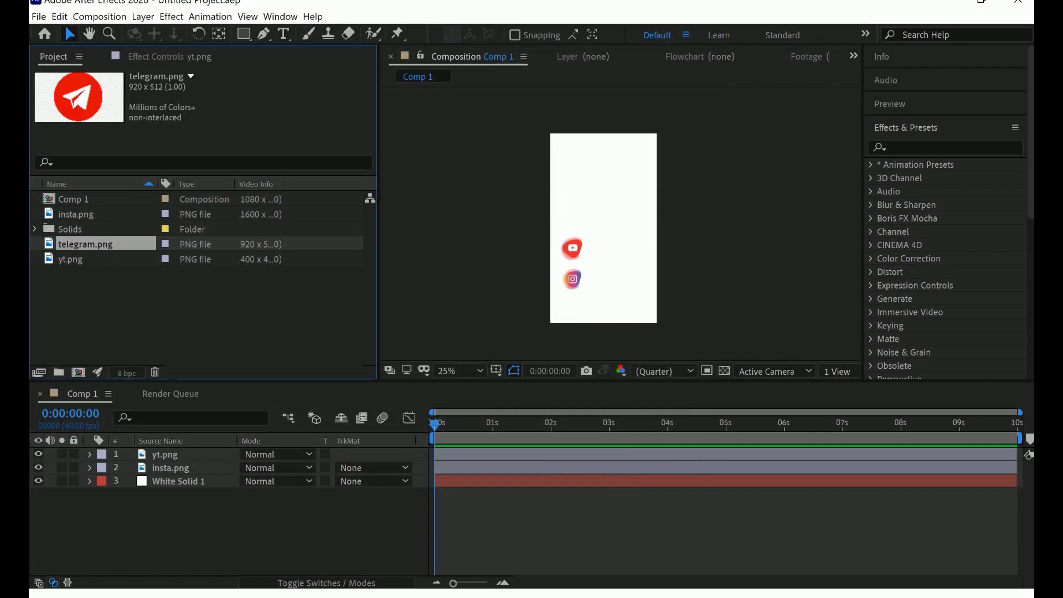
drag(86, 244, 172, 447)
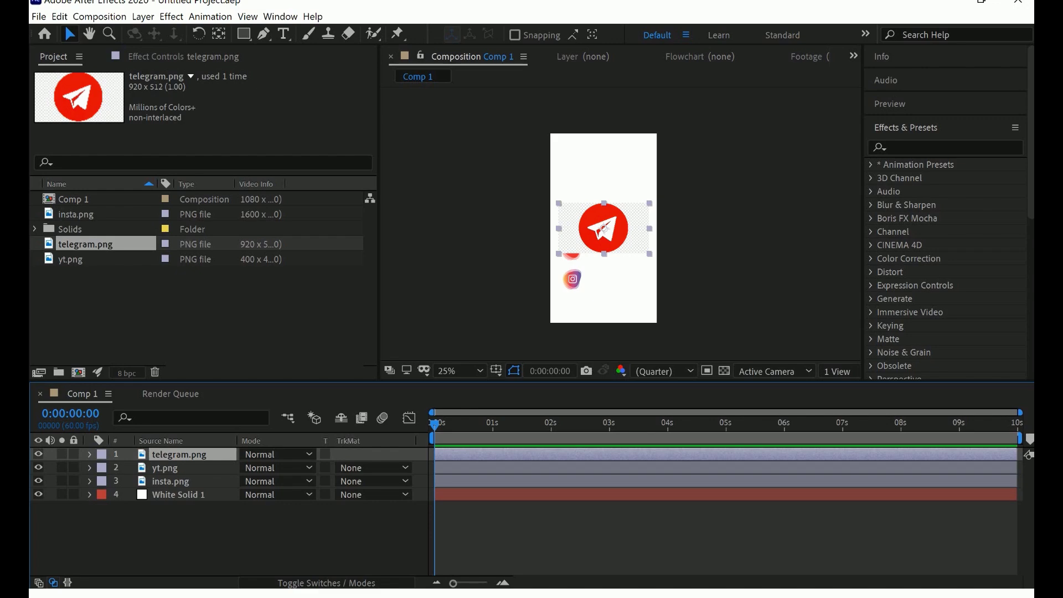
key(Delete)
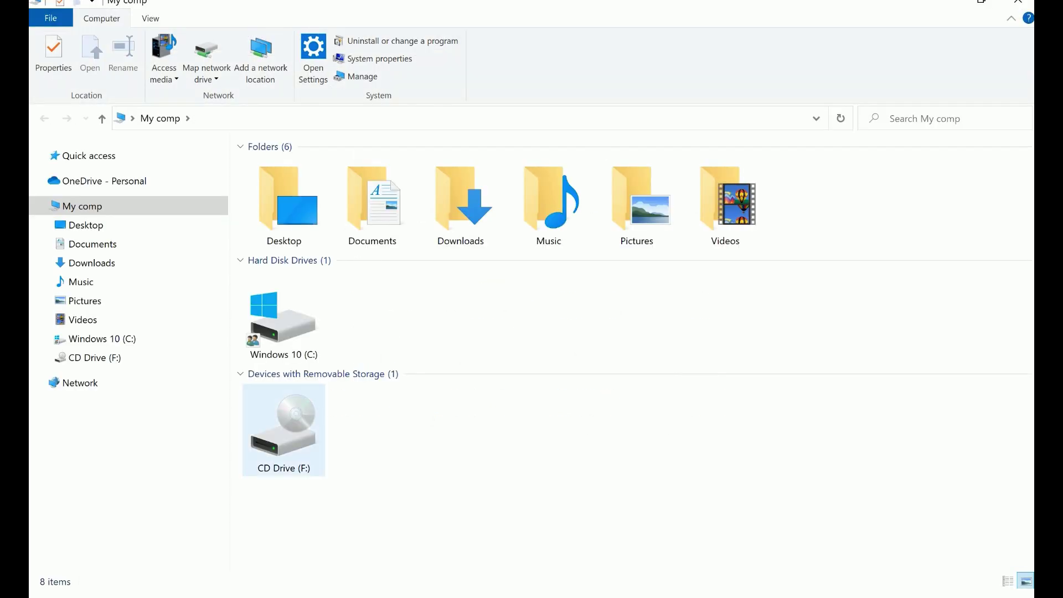
- Browse the Pictures folder and open its ish subfolder
double_click(637, 202)
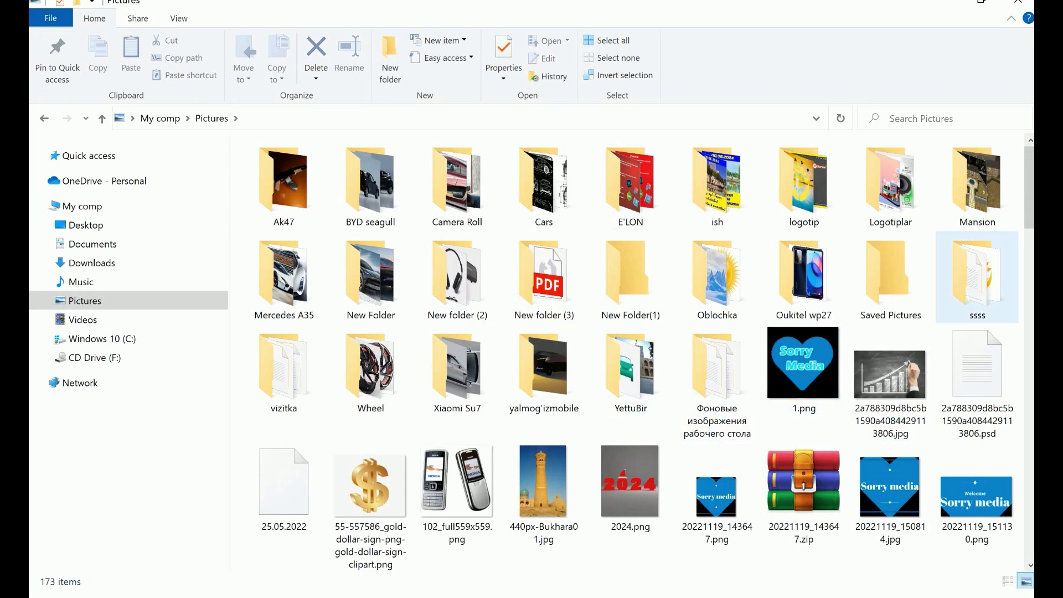
scroll(1029, 188, down, 3)
scroll(881, 191, down, 6)
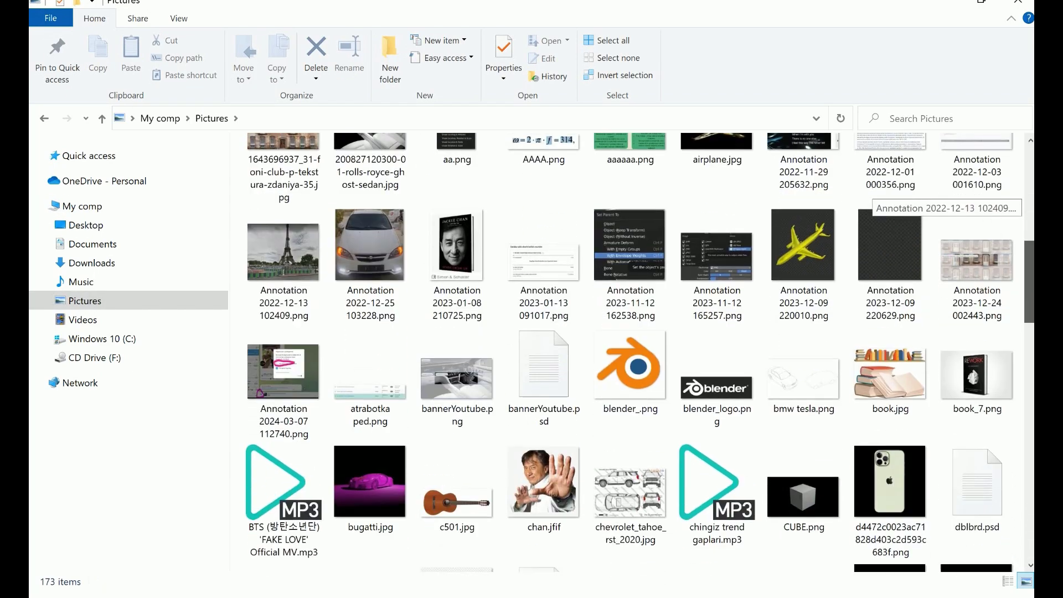
scroll(880, 191, down, 6)
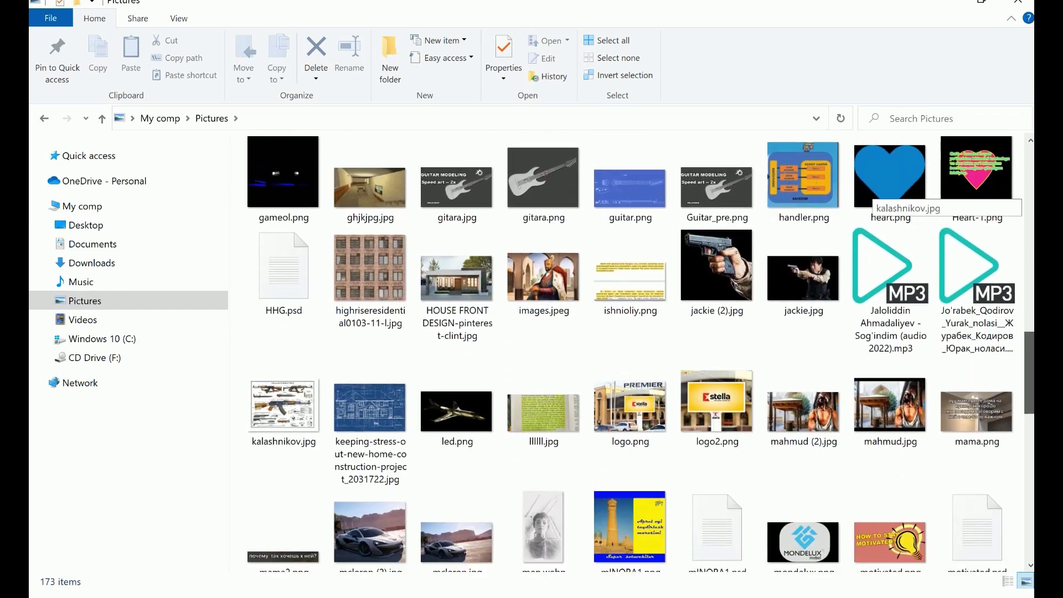
scroll(881, 191, down, 5)
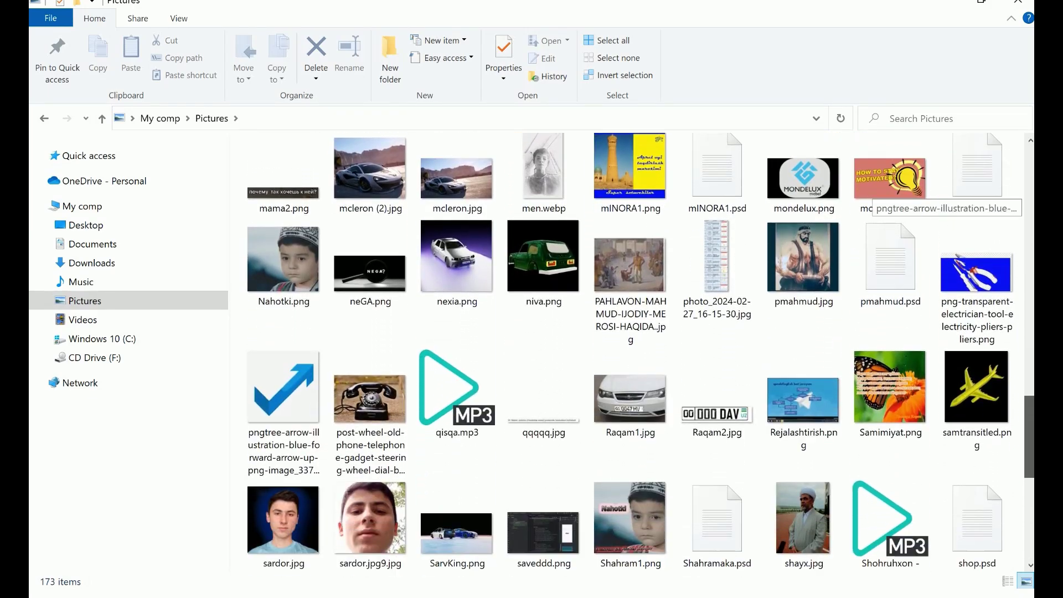
scroll(881, 191, down, 4)
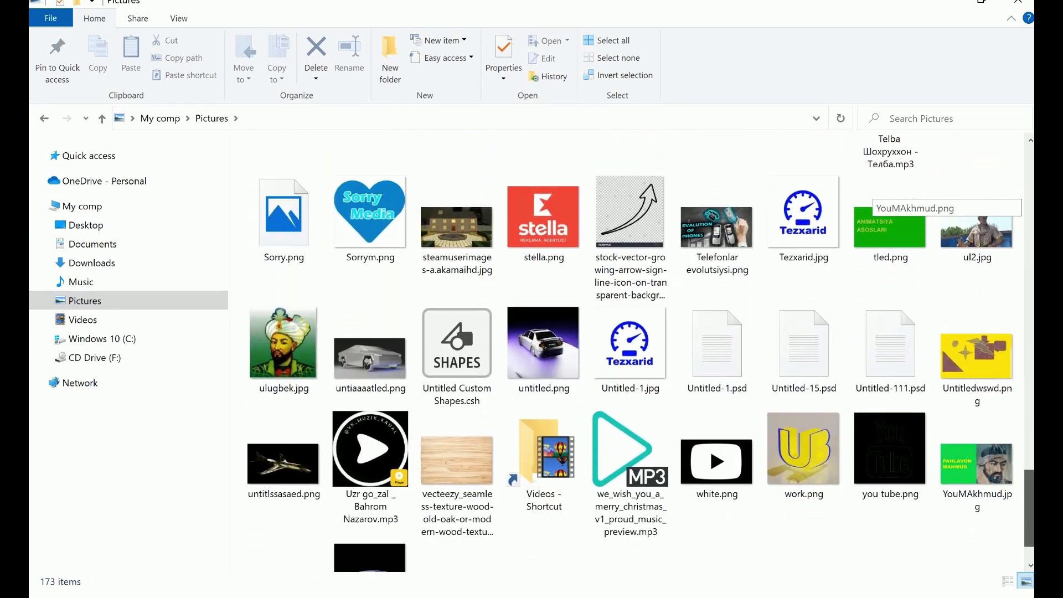
scroll(880, 191, up, 20)
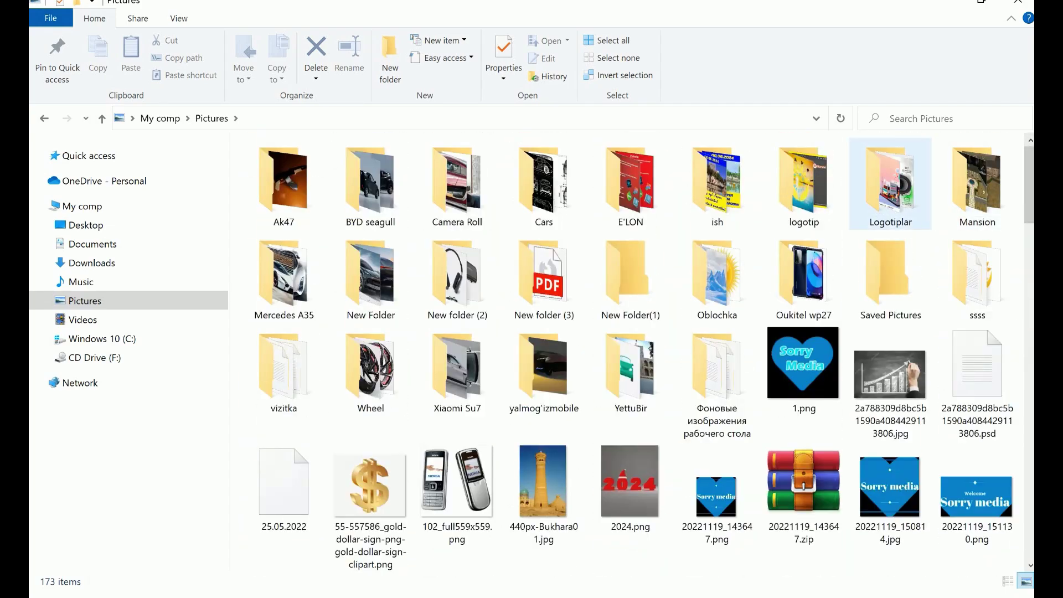
double_click(717, 183)
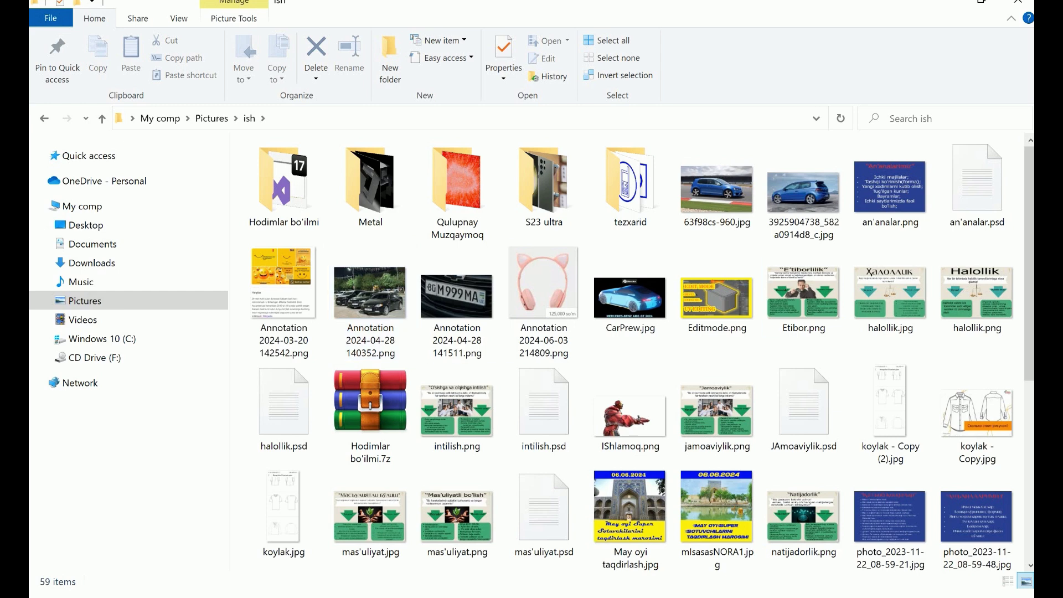
scroll(543, 293, down, 5)
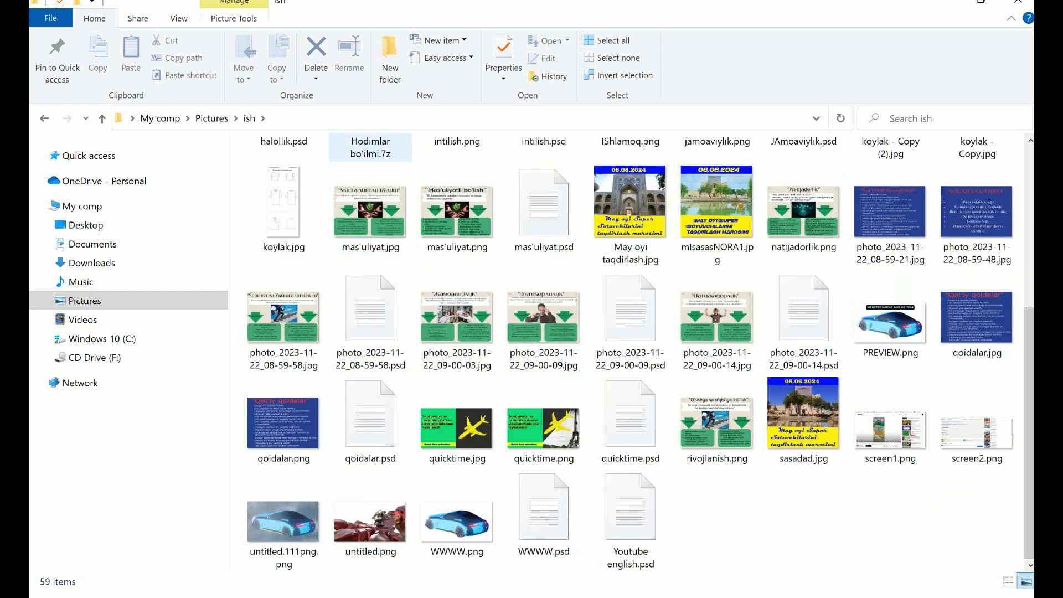
- Return to Pictures, open the E'LON folder, and close File Explorer
click(211, 119)
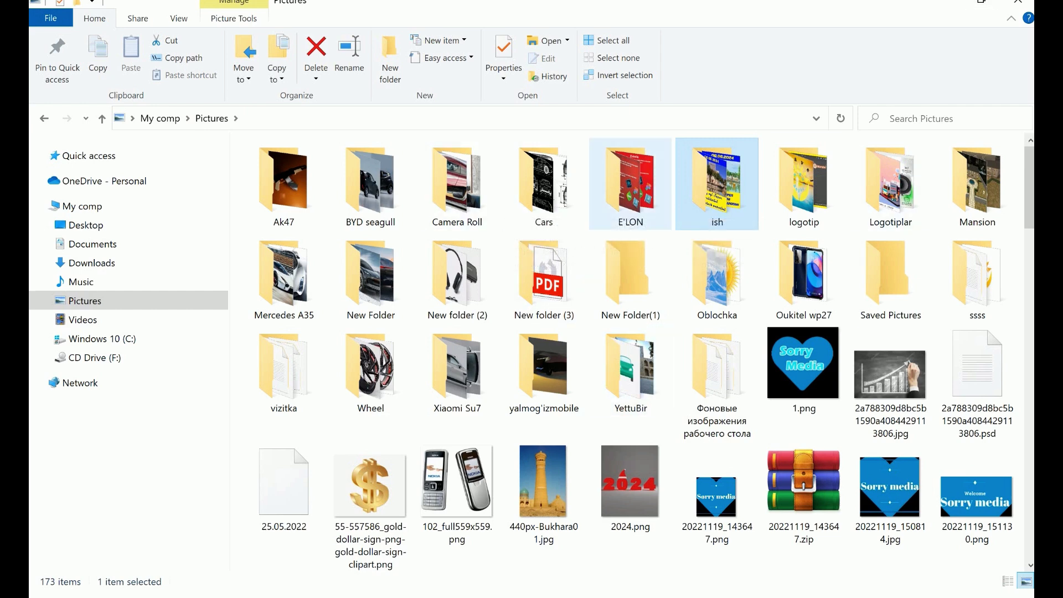
double_click(630, 183)
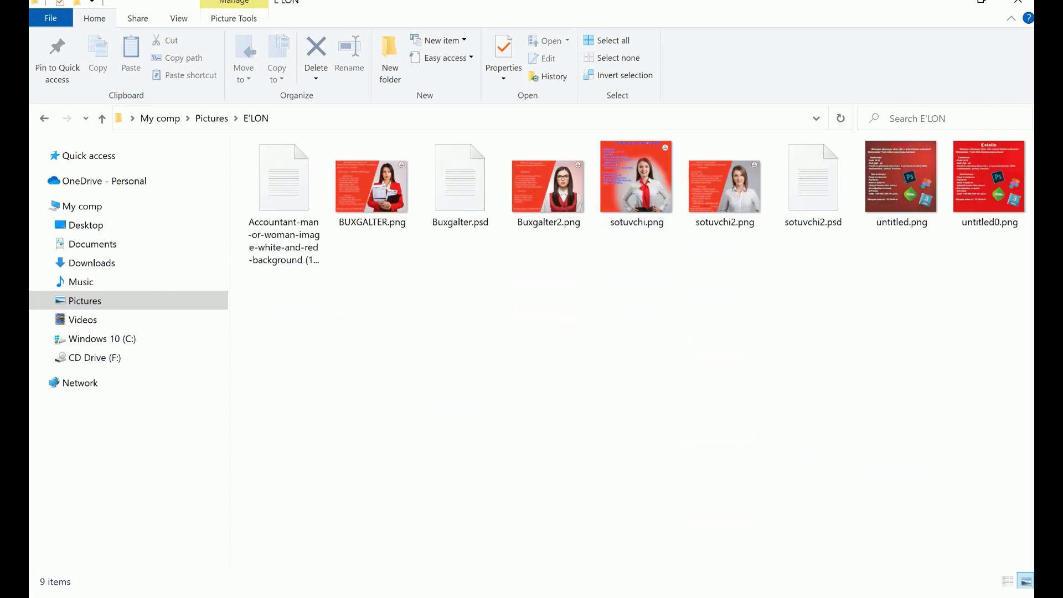
click(1018, 3)
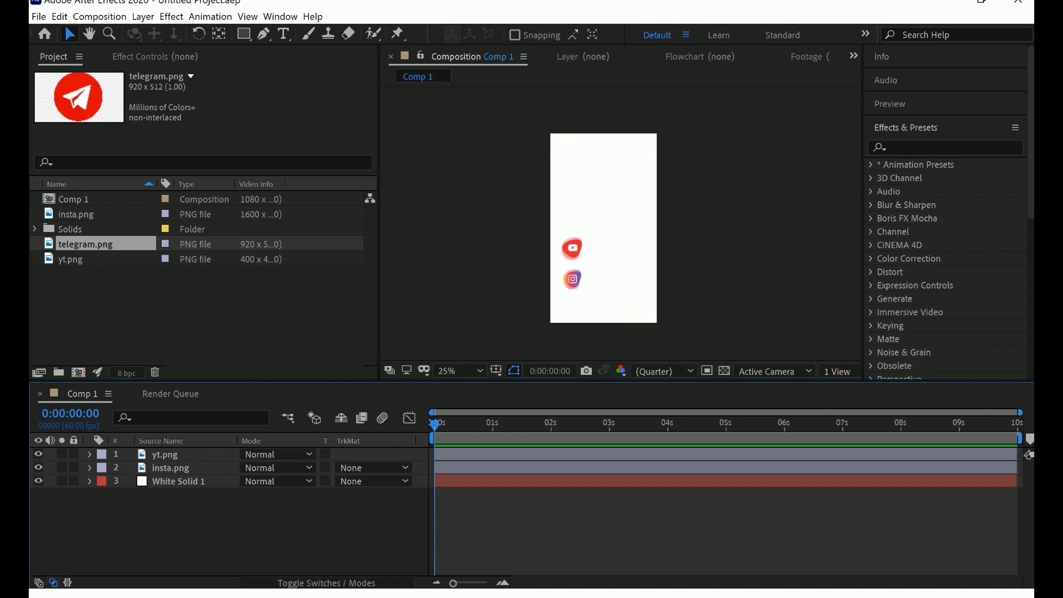
- Add a new text layer and type the creator's handle as the label
right_click(255, 531)
mouse_move(282, 393)
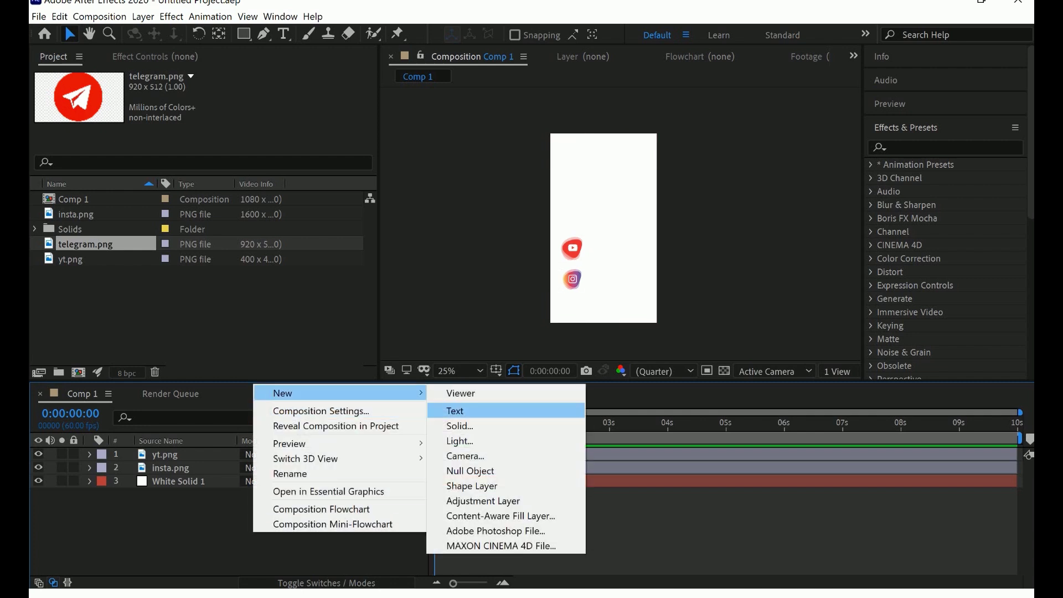
click(455, 411)
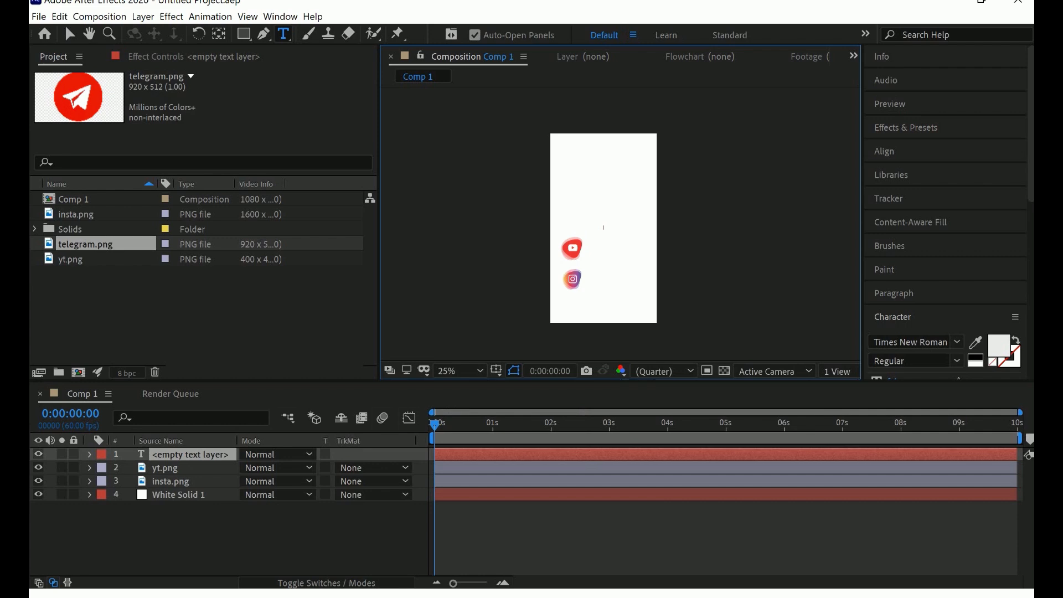
text(sardor)
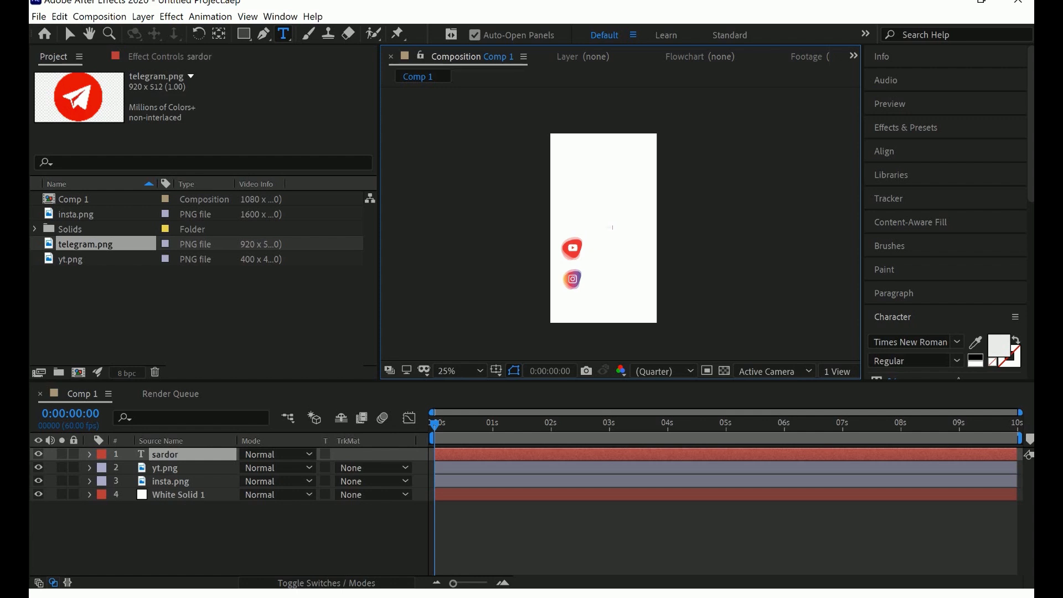
text(_nosirov)
- Select all the label text and give it a black stroke
key(ctrl+a)
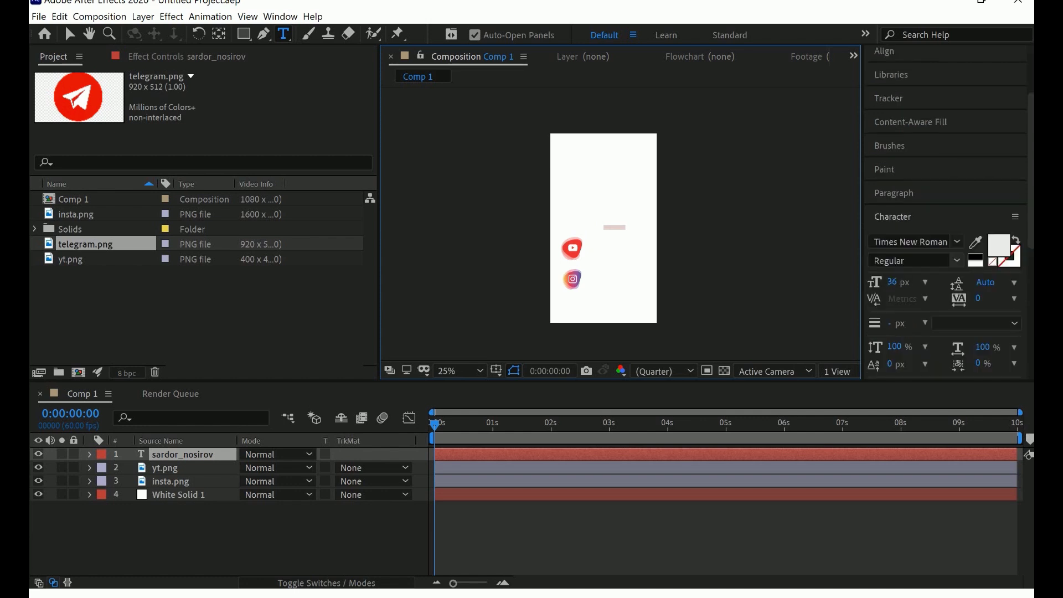
scroll(977, 248, down, 10)
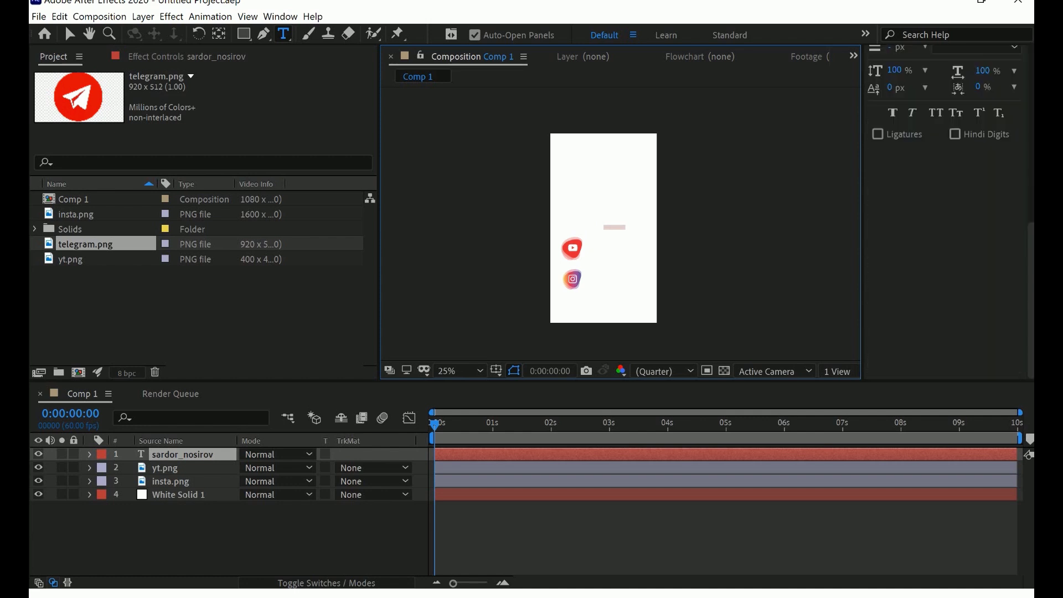
scroll(978, 248, up, 5)
click(1016, 186)
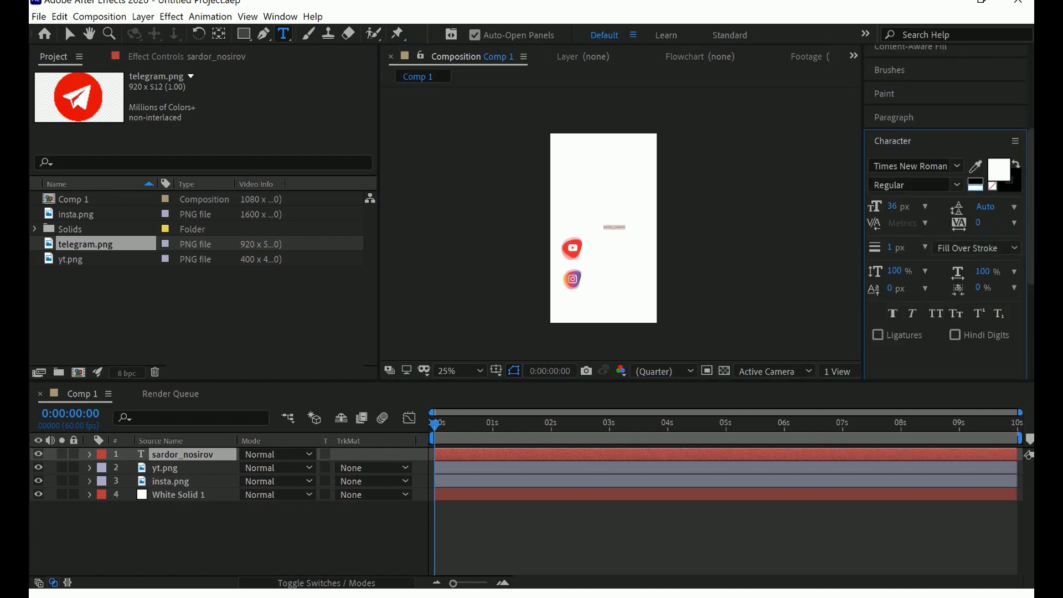
- Change the name text's fill colour to red F32230
click(999, 170)
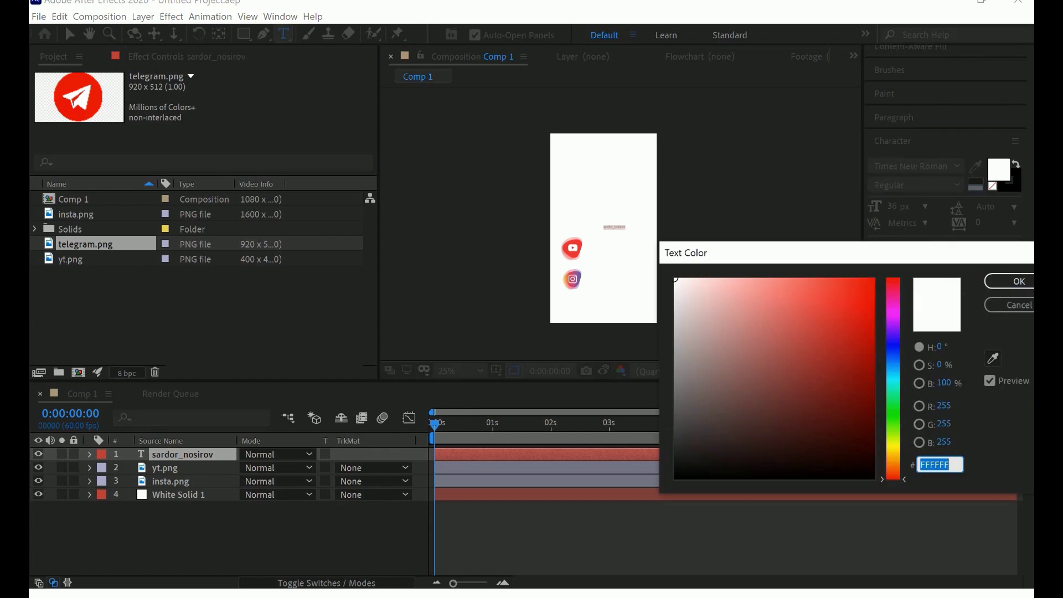
click(854, 356)
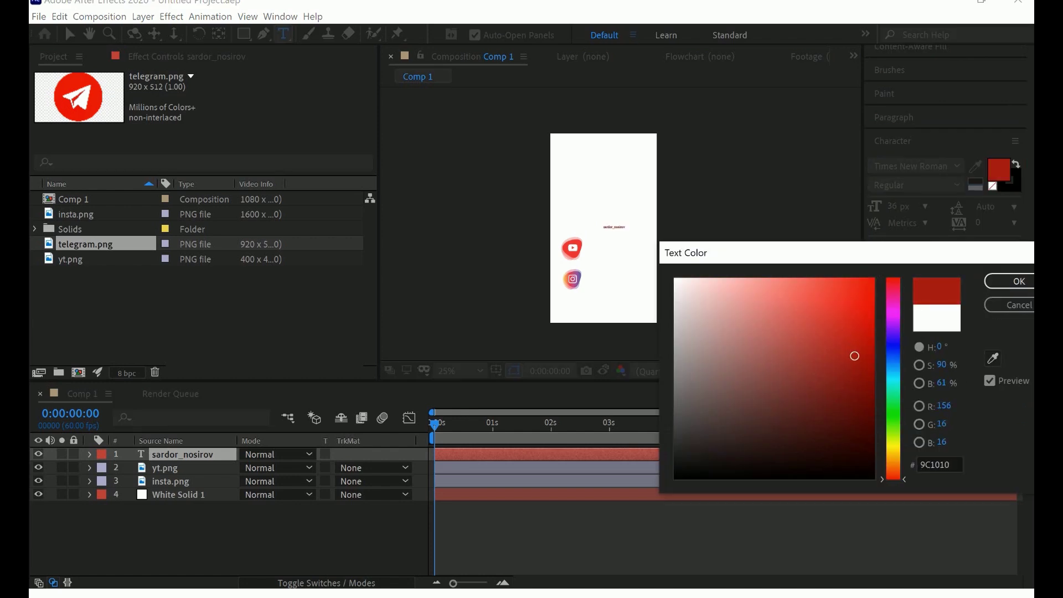
drag(854, 357, 874, 279)
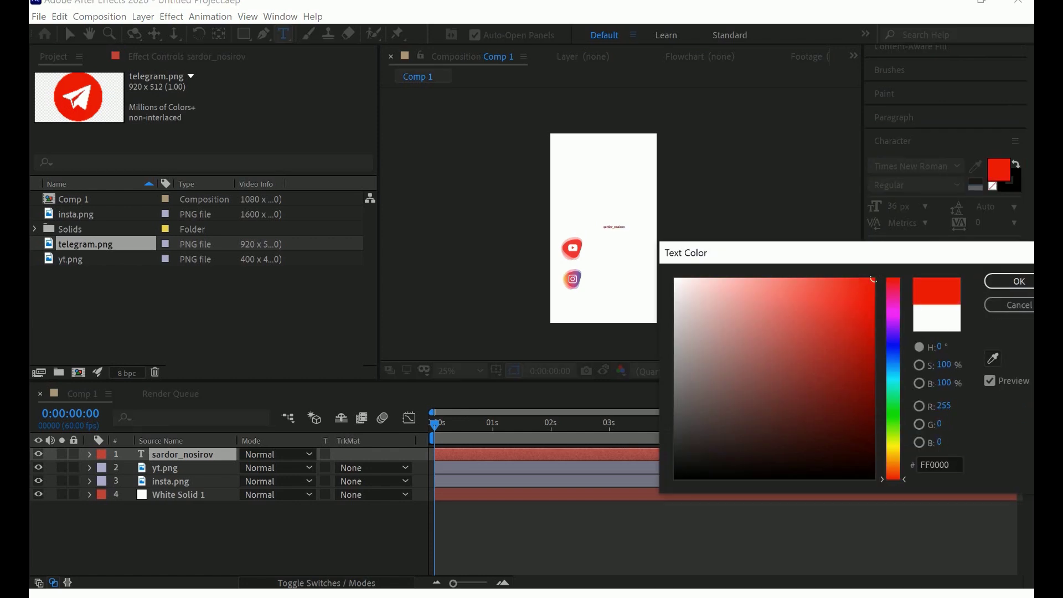
click(894, 440)
drag(893, 440, 894, 447)
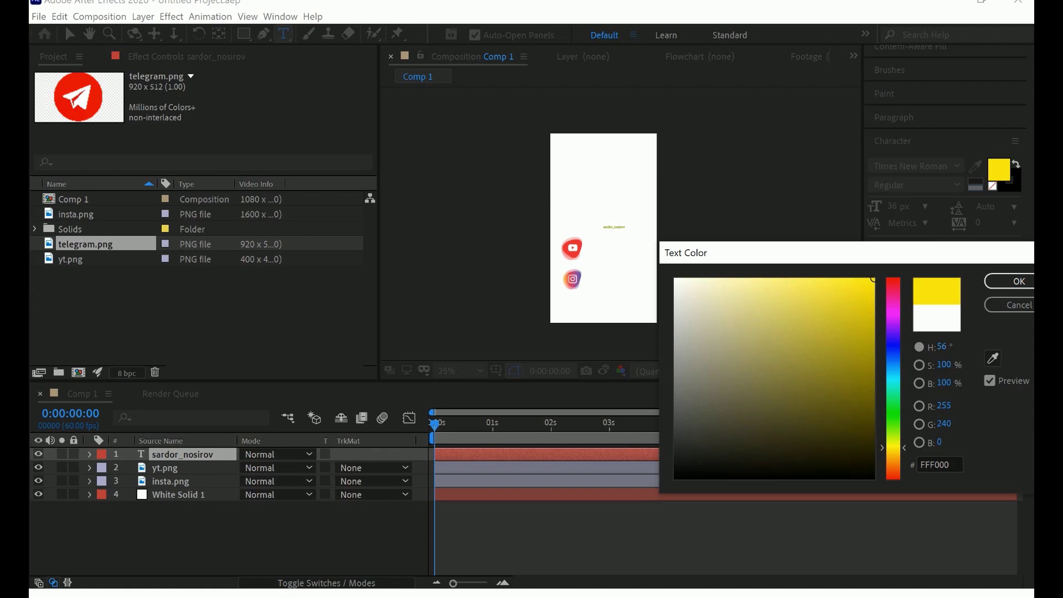
click(993, 358)
drag(675, 280, 847, 287)
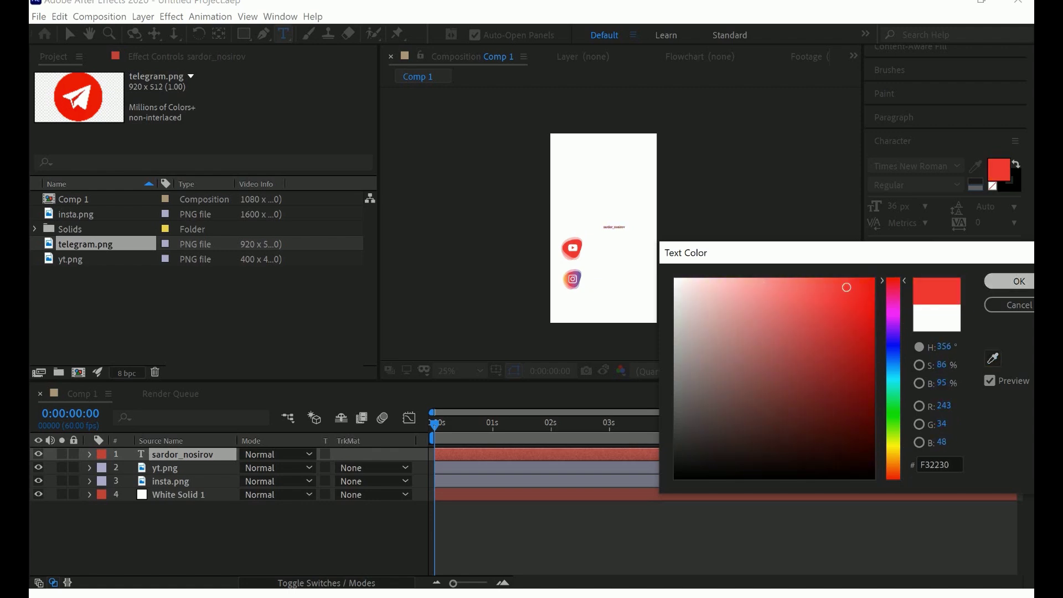
click(1009, 281)
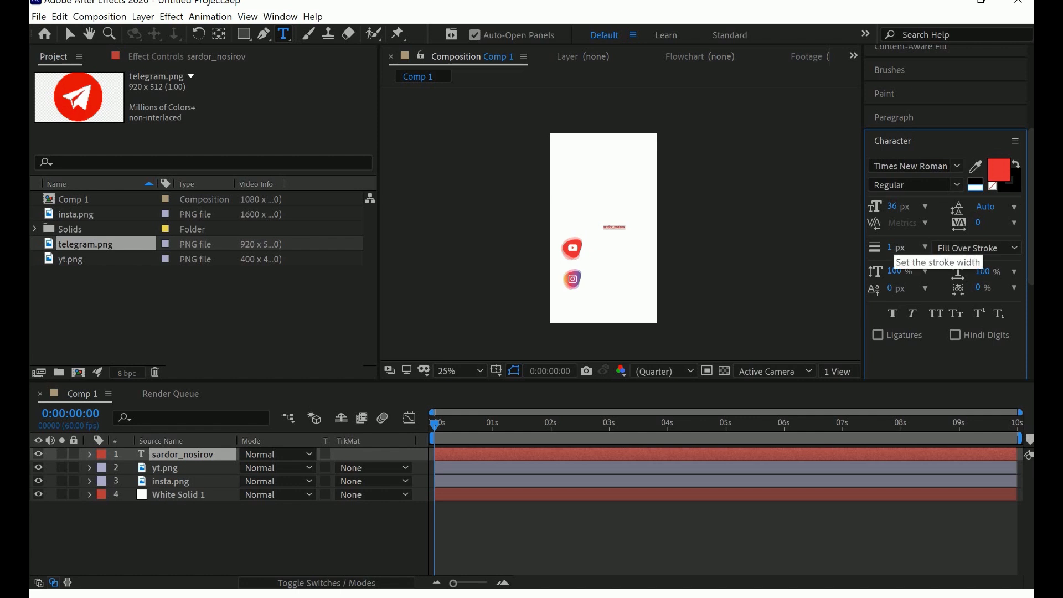
- Give the name text a 2 px stroke and swap colours to black fill, red stroke
click(890, 248)
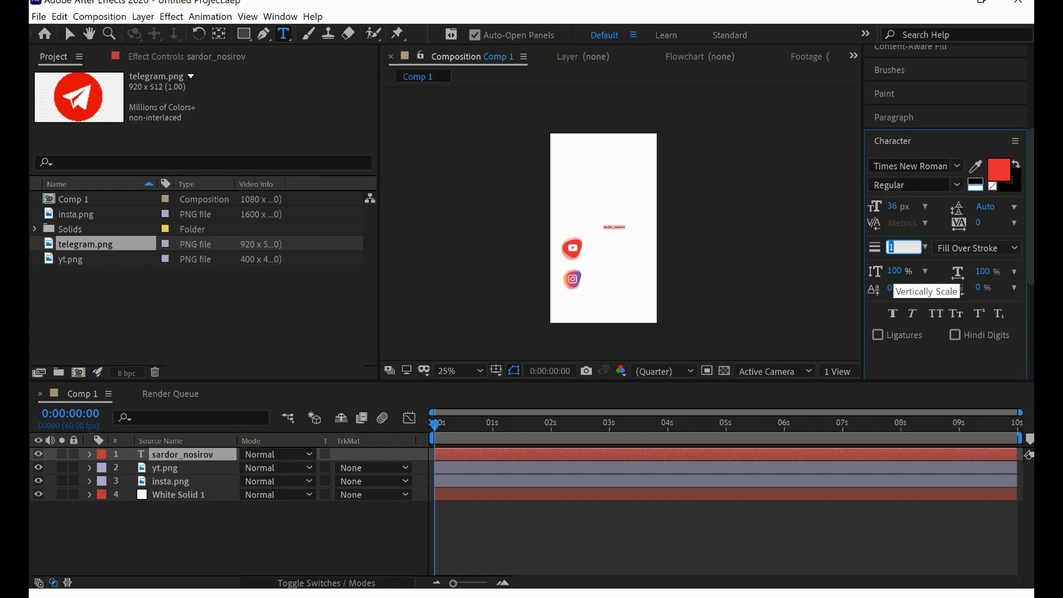
text(2)
key(Return)
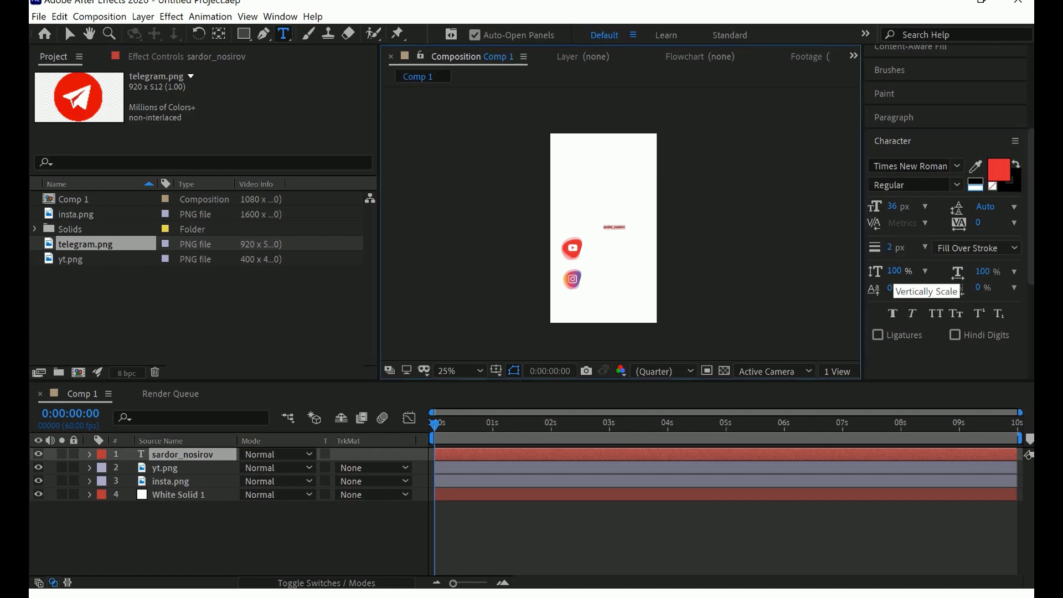
click(1016, 164)
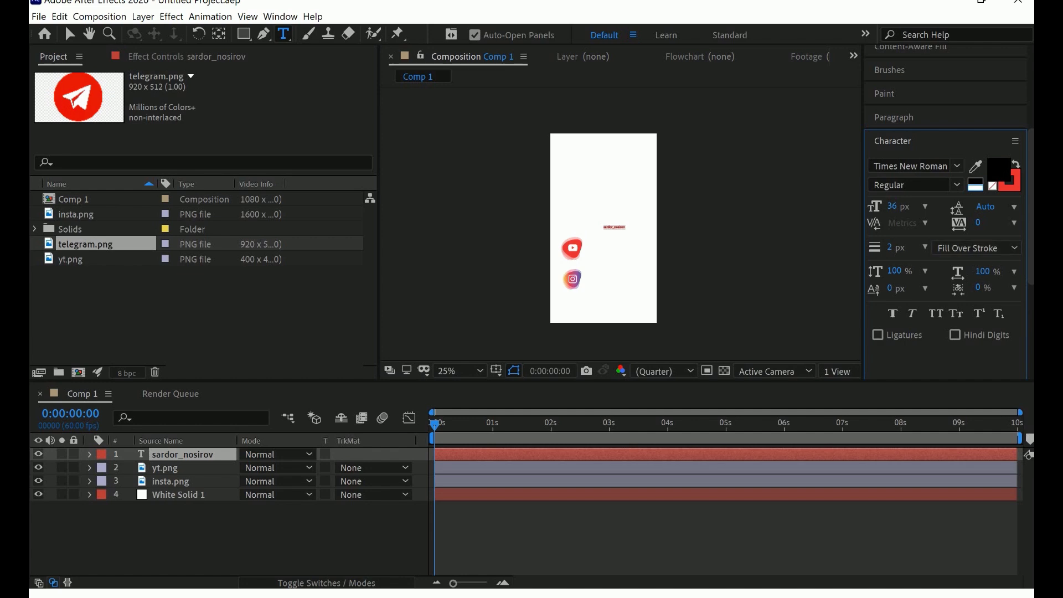
- Enlarge the sardor_nosirov text to 88 px and shift it left to X 365
drag(893, 206, 921, 206)
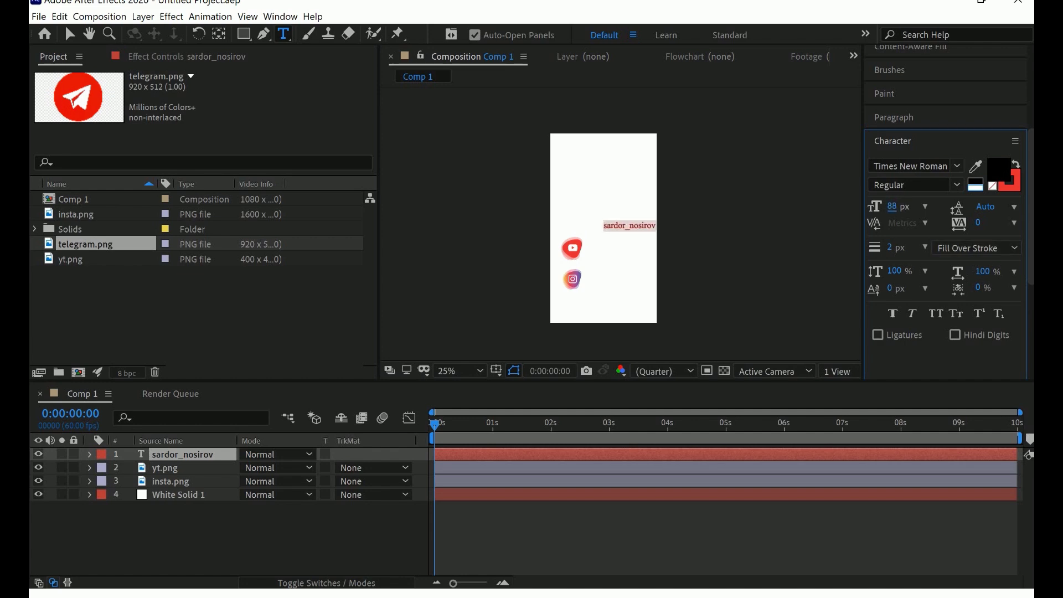
click(183, 455)
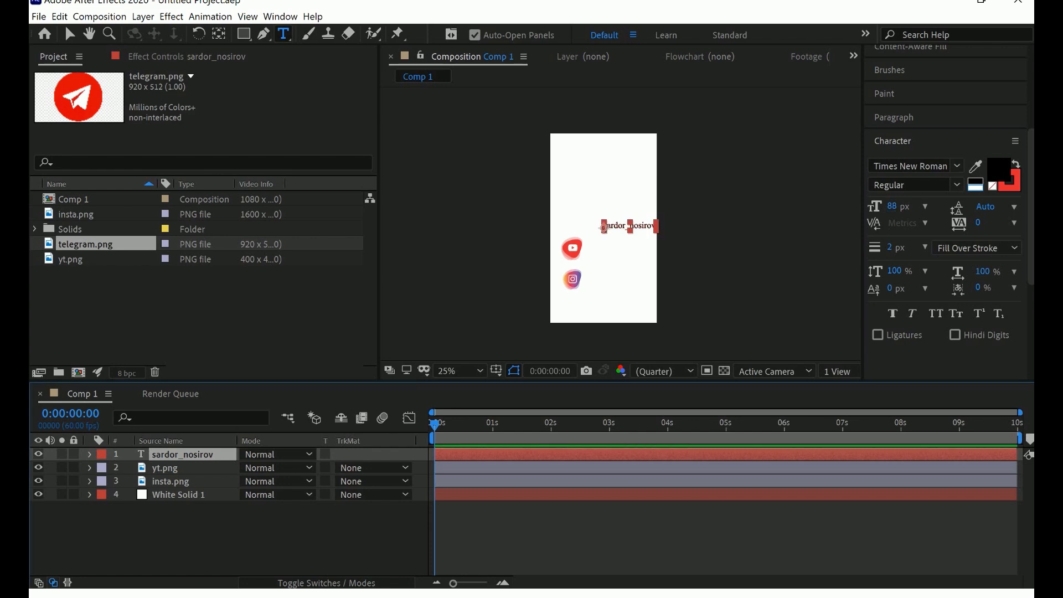
key(p)
drag(252, 468, 155, 468)
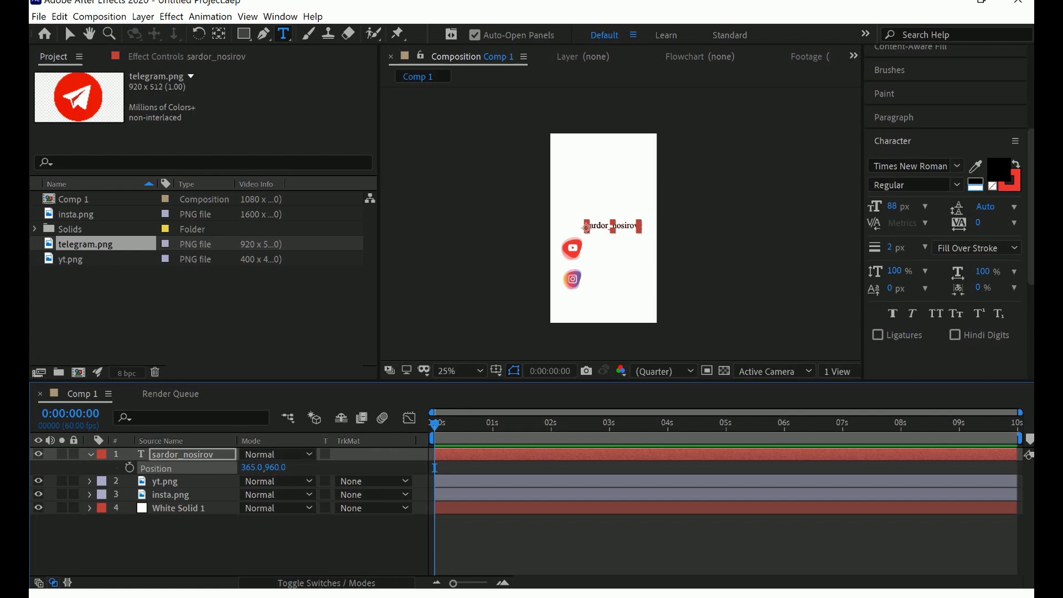
- Move the name text to 389, 1169 beside the YouTube icon and set its fill to None
drag(275, 468, 396, 468)
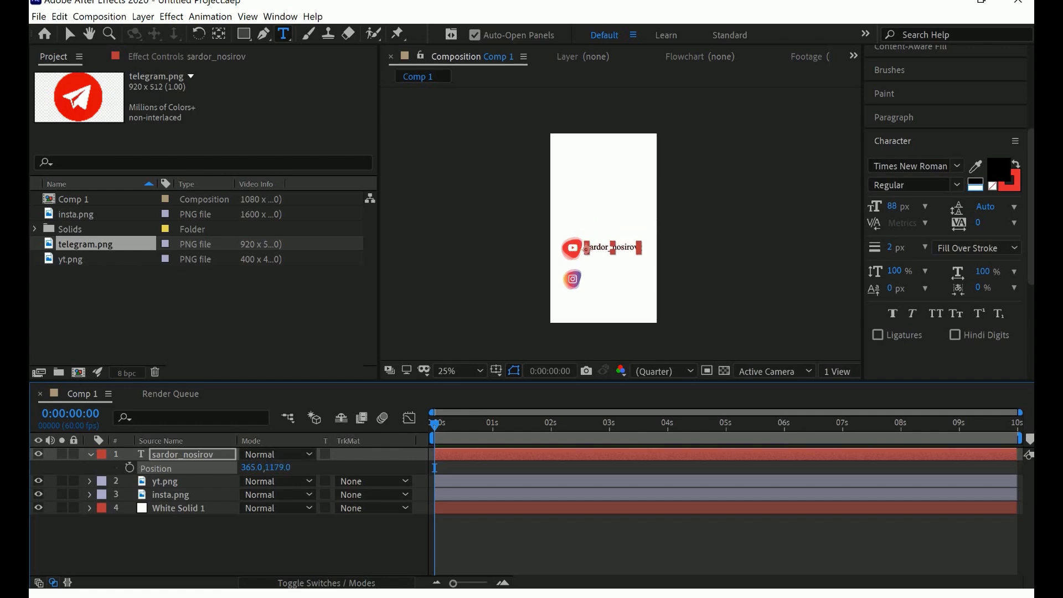
scroll(620, 224, up, 3)
scroll(620, 224, down, 1)
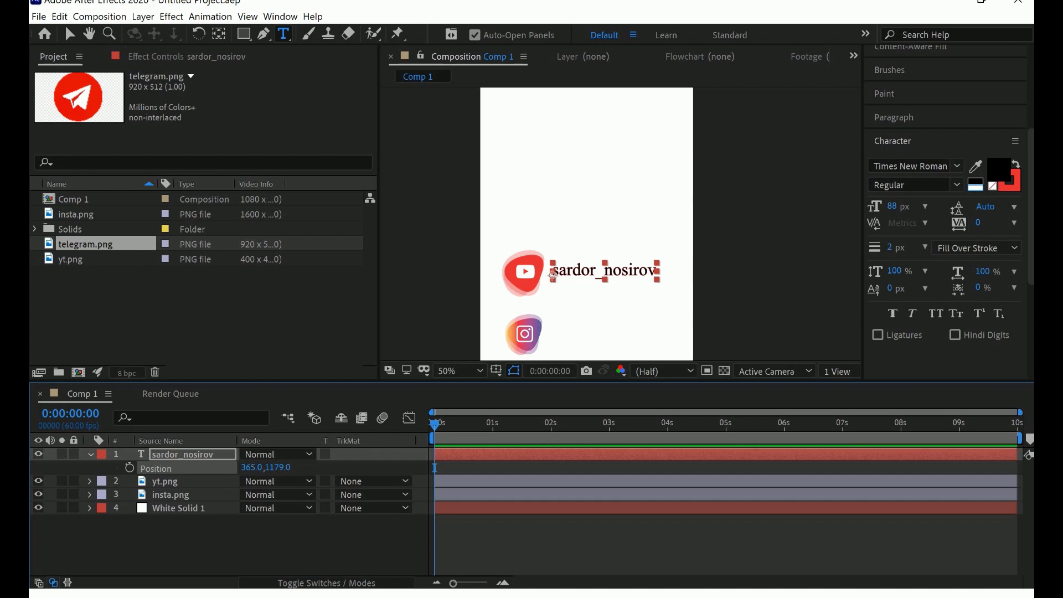
key(v)
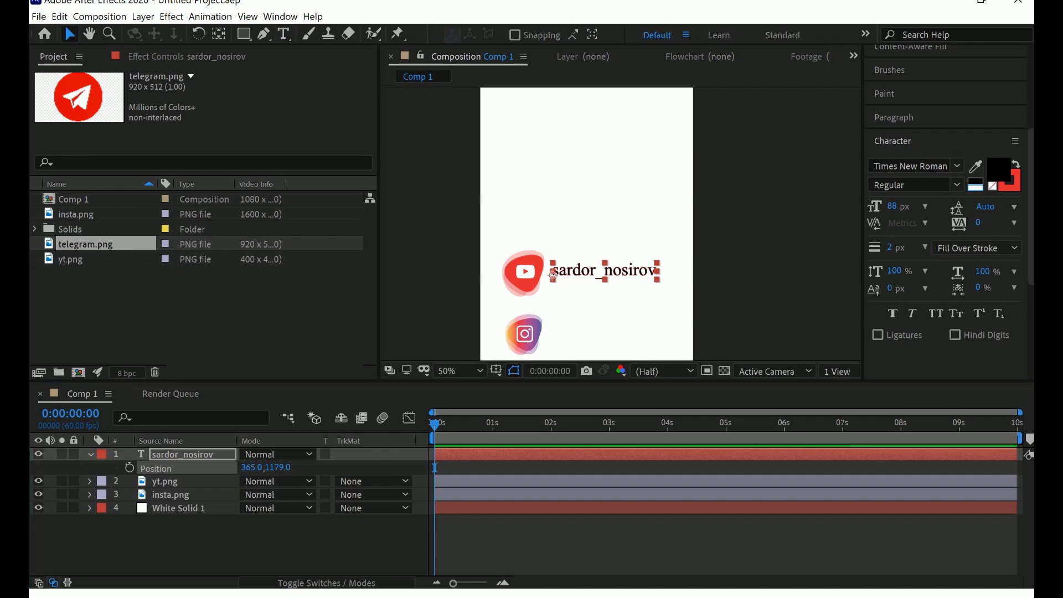
drag(553, 275, 558, 272)
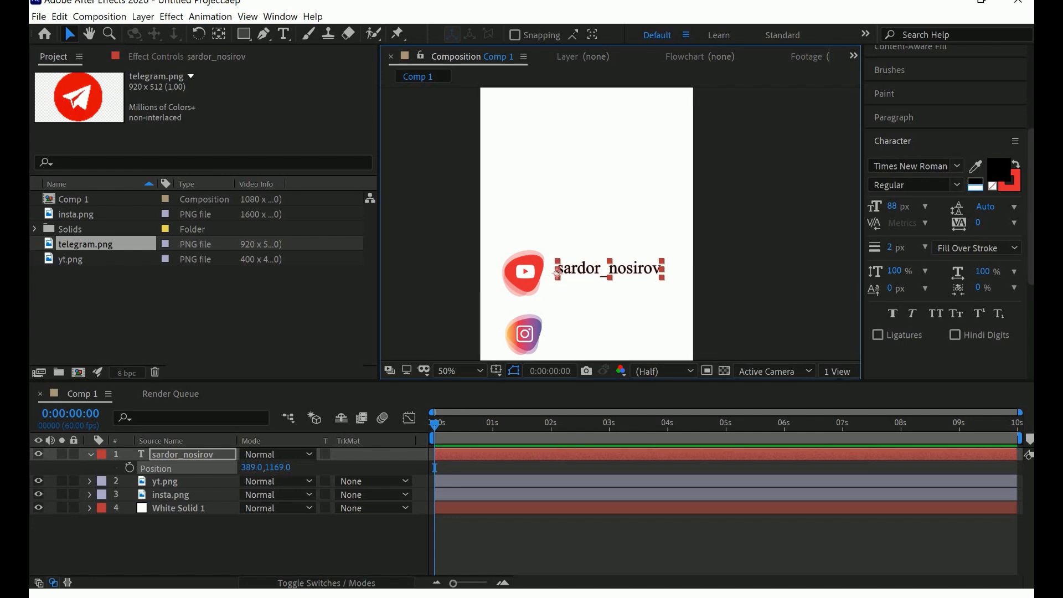
click(993, 187)
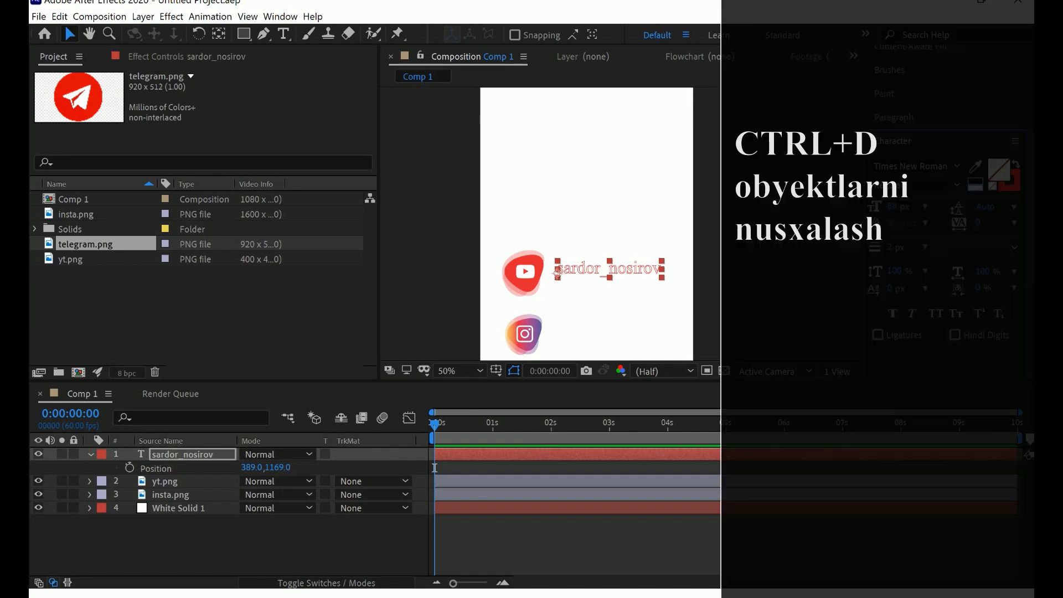
- Try a 10 px stroke width, then settle on a 6 px red outline
click(892, 248)
text(10)
key(Return)
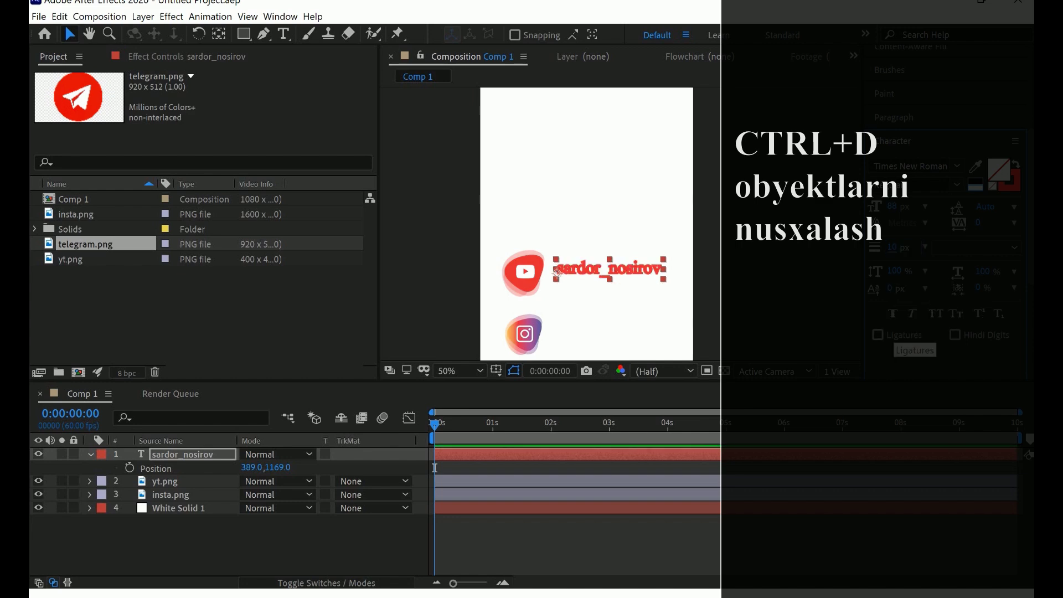
click(894, 248)
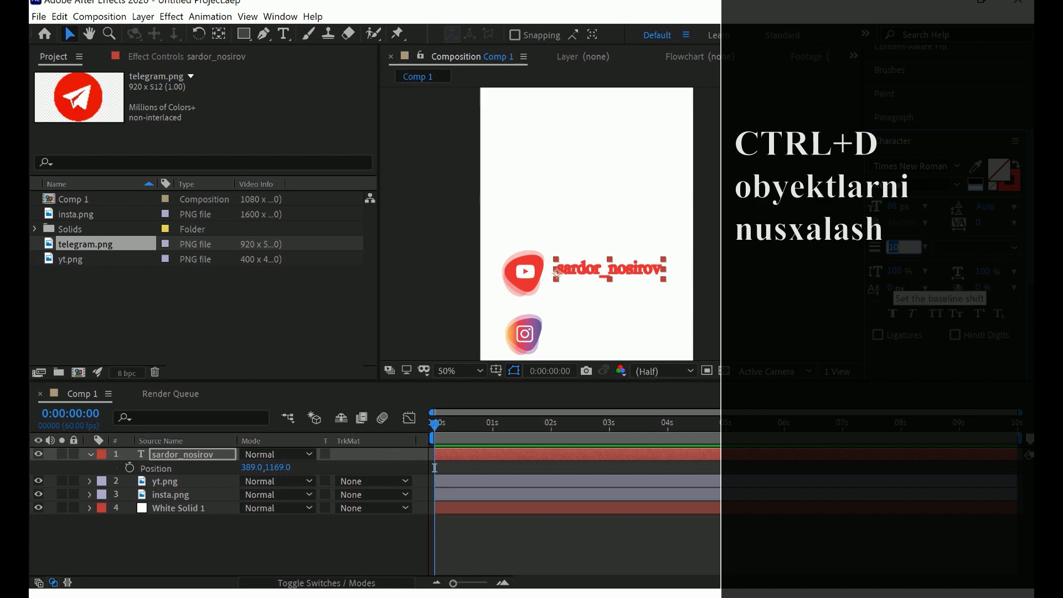
text(6)
key(Return)
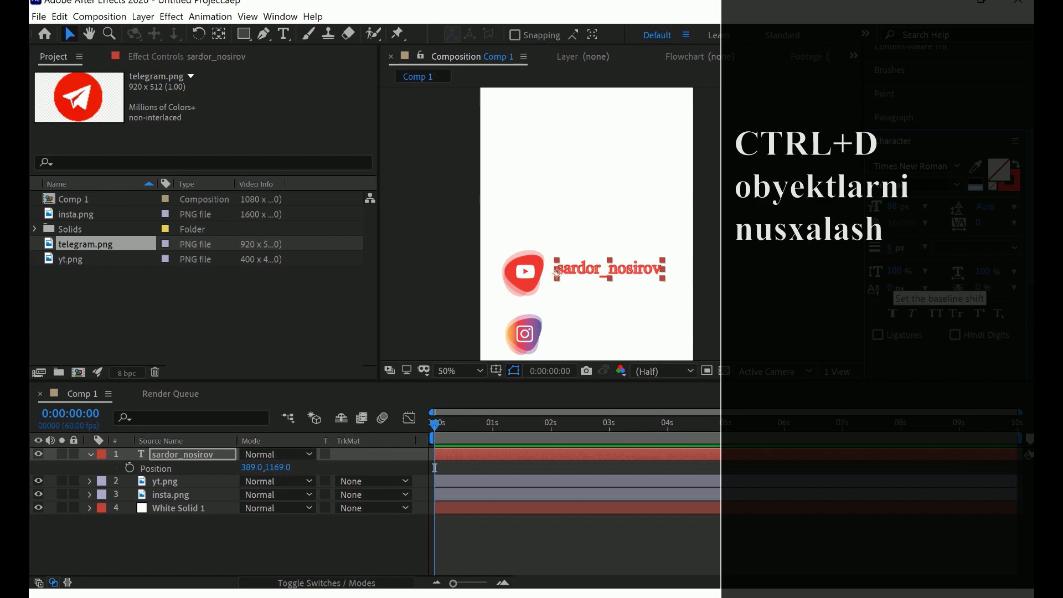
click(788, 266)
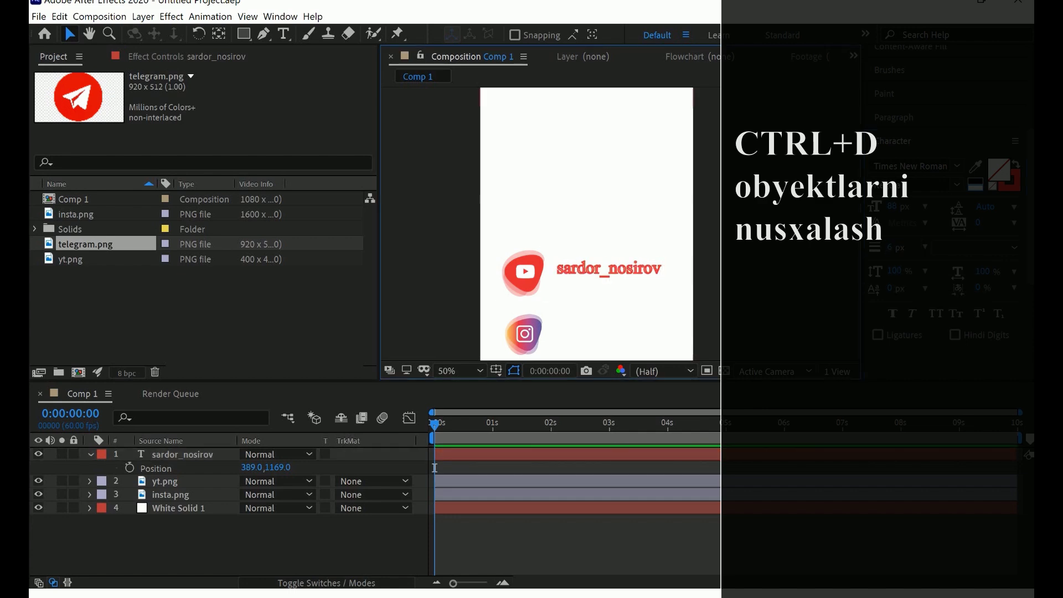
click(609, 269)
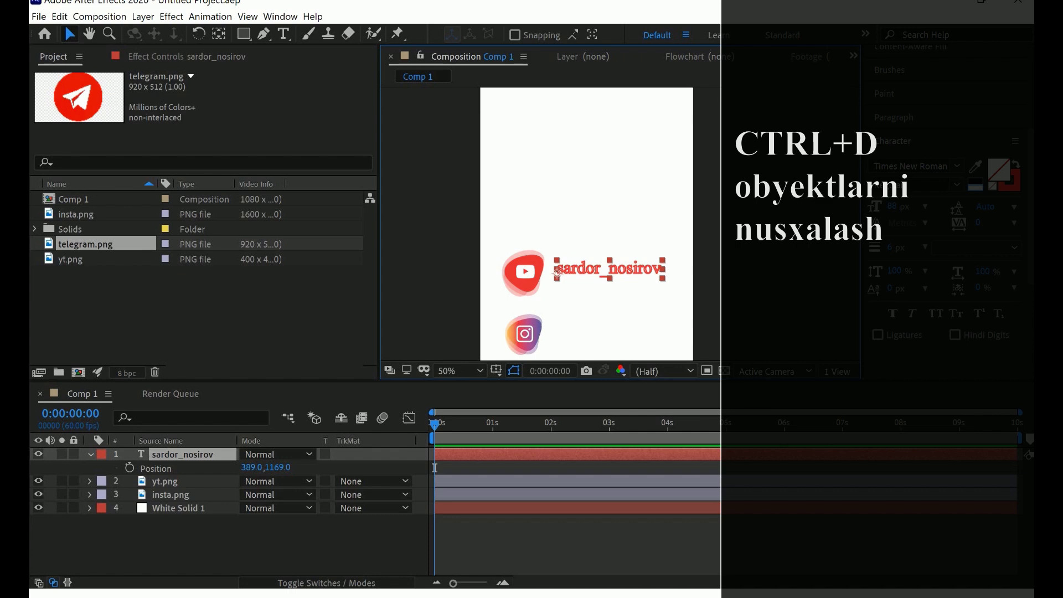
key(t)
key(ctrl+t)
click(628, 270)
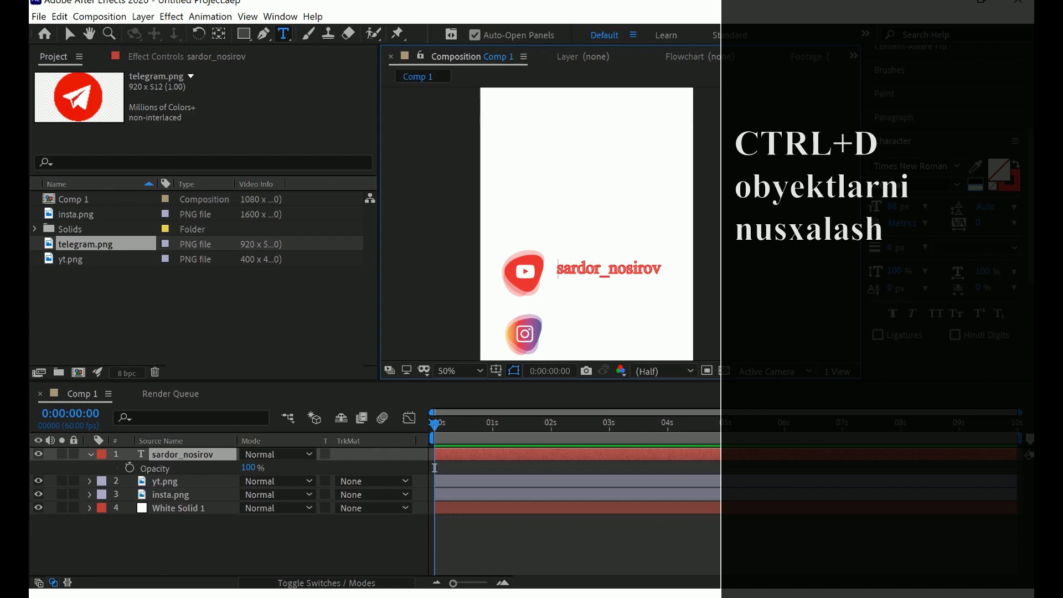
text(@)
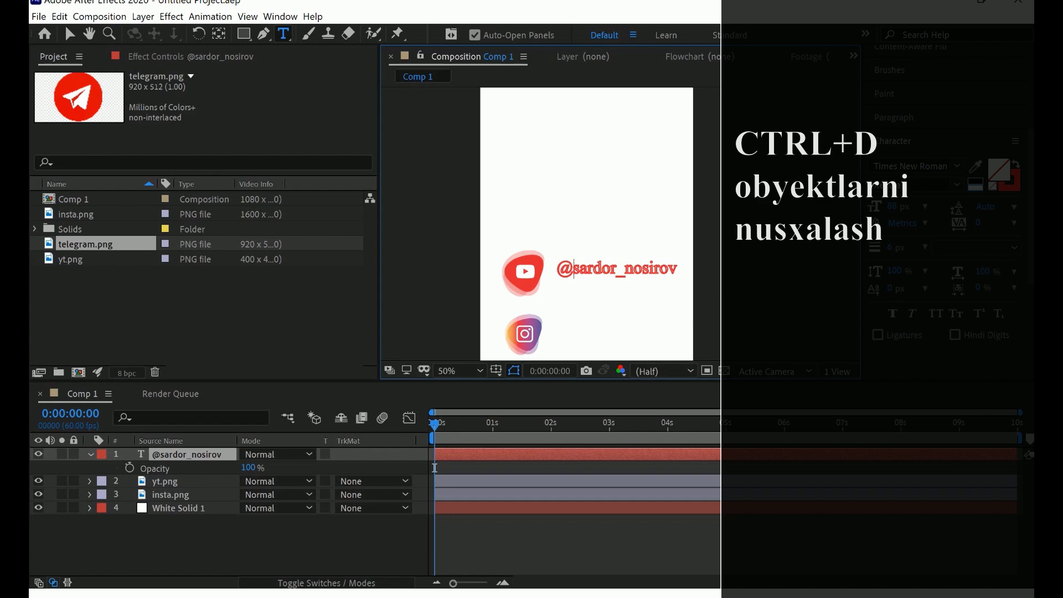
click(70, 34)
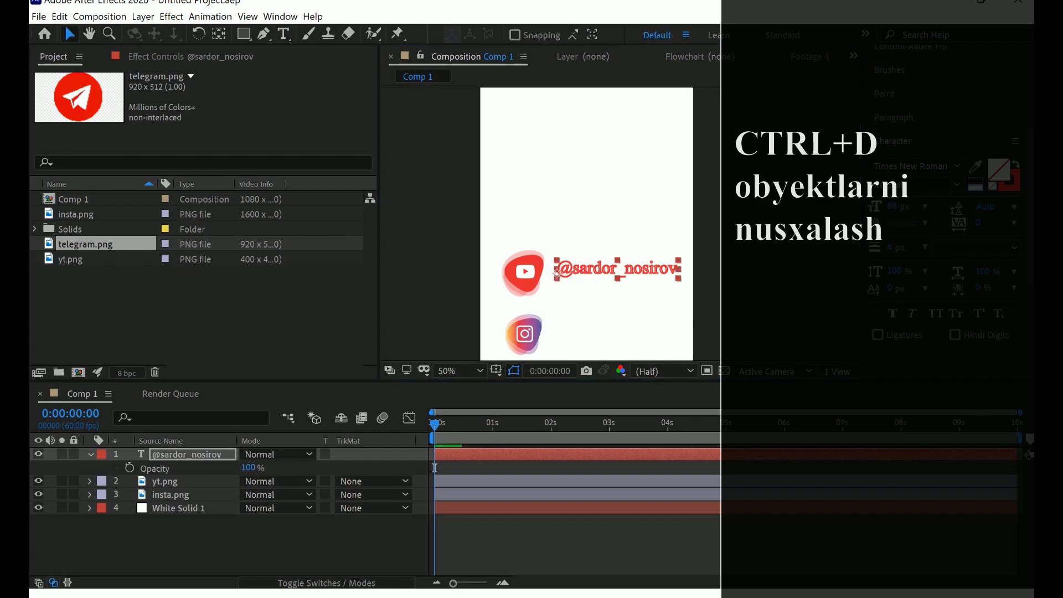